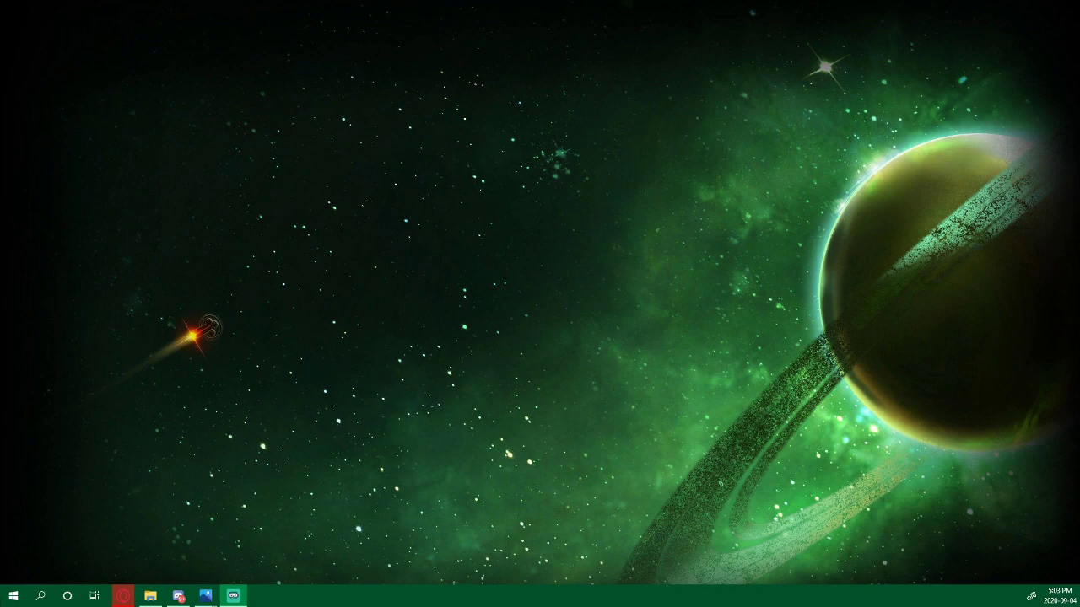
# Switch to the web browser, search for "gimp" and open the official GIMP website
pyautogui.click(150, 597)
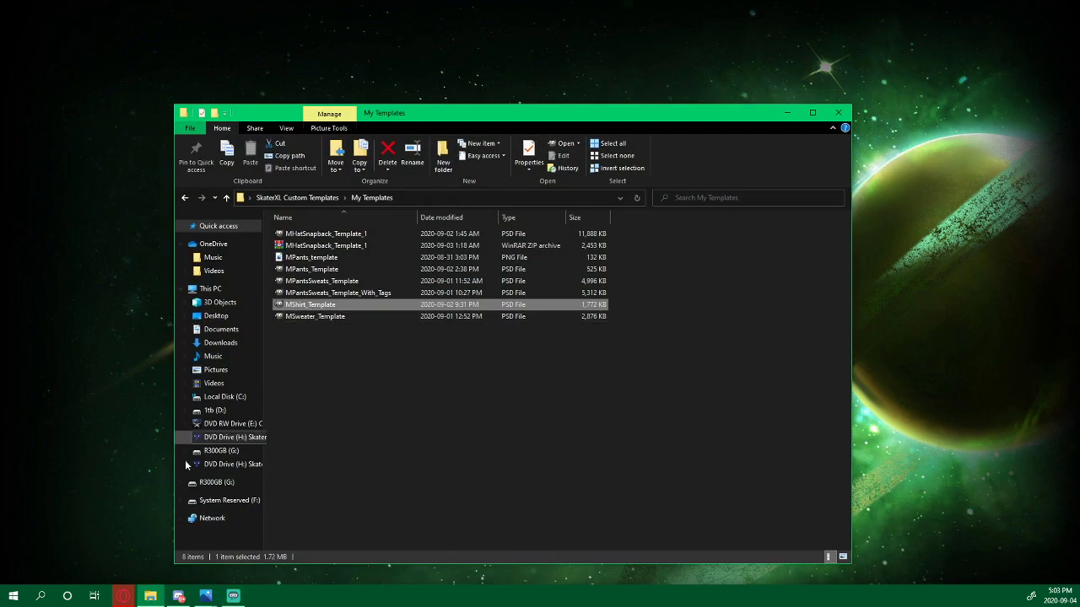
pyautogui.click(123, 596)
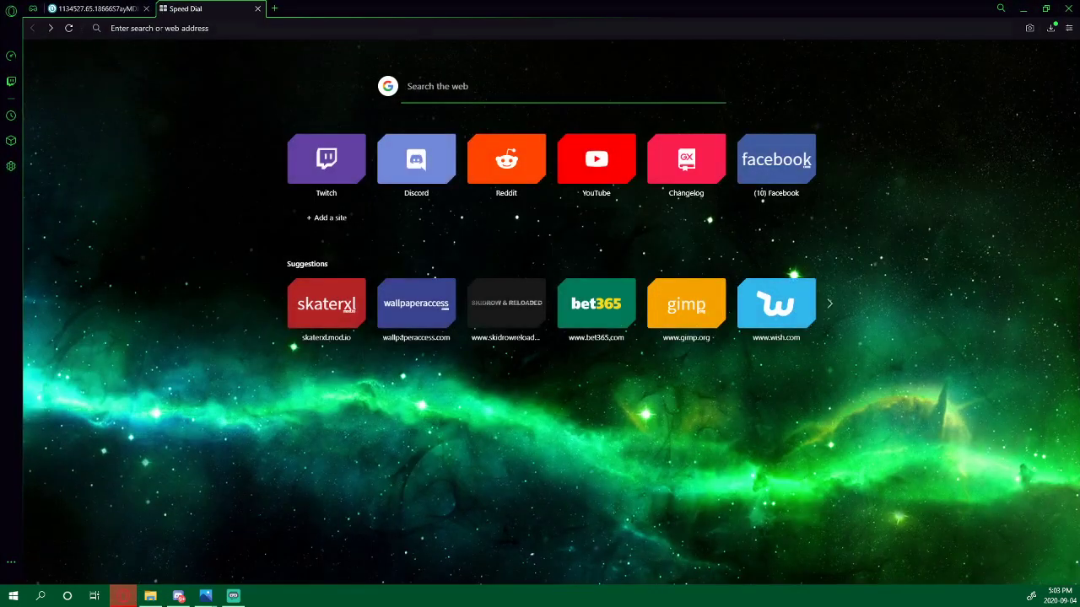
pyautogui.click(160, 28)
pyautogui.write('gimp')
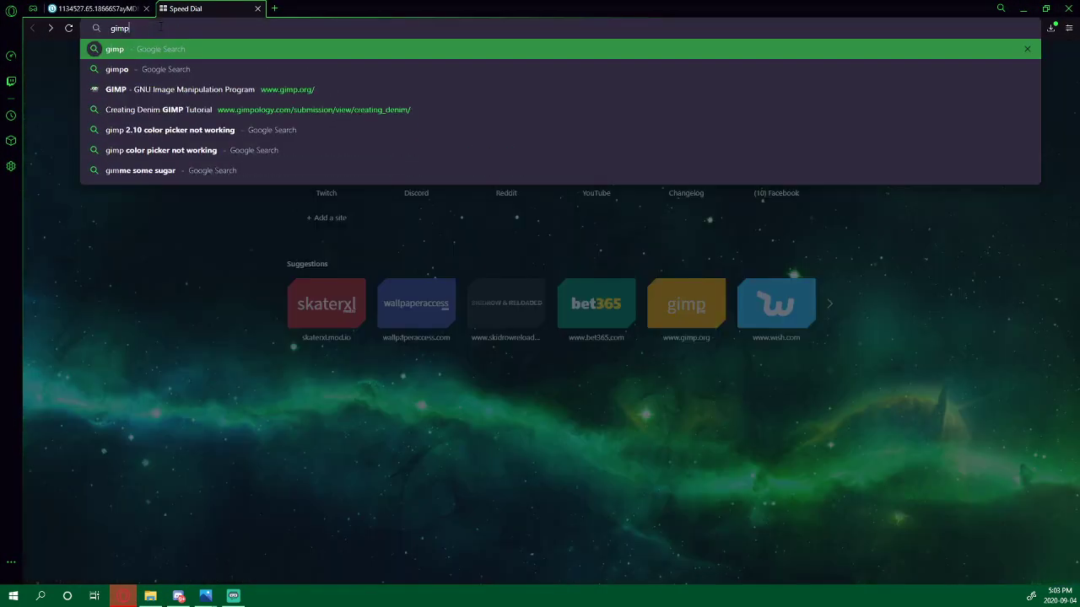
pyautogui.press('Return')
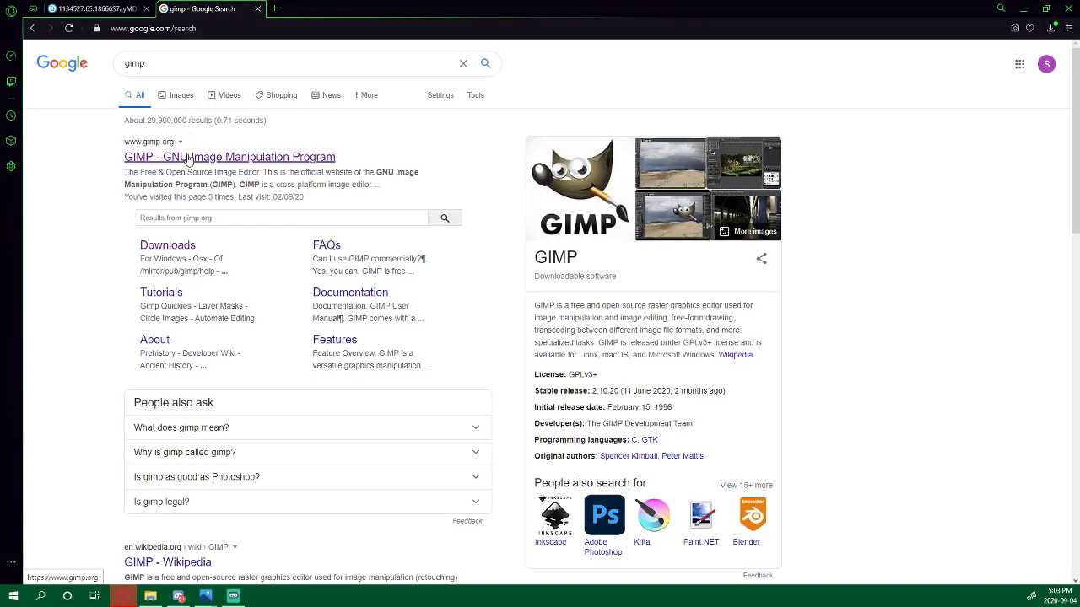
pyautogui.click(185, 158)
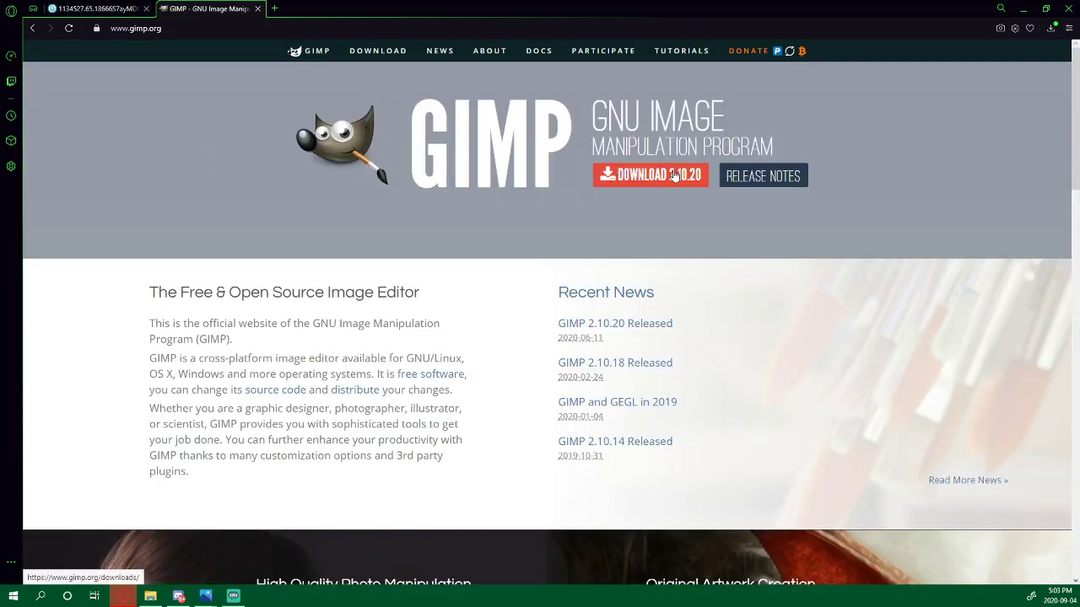
pyautogui.click(1023, 13)
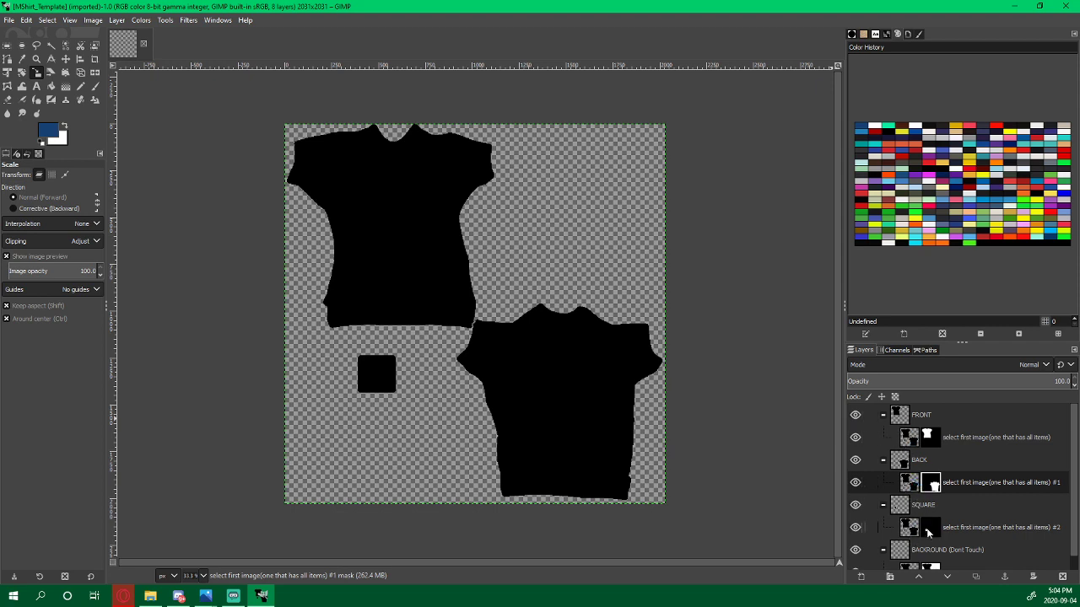
# Examine the masks of the layers in the FRONT, BACK and SQUARE groups of the shirt template
pyautogui.click(931, 531)
pyautogui.click(933, 487)
pyautogui.click(933, 437)
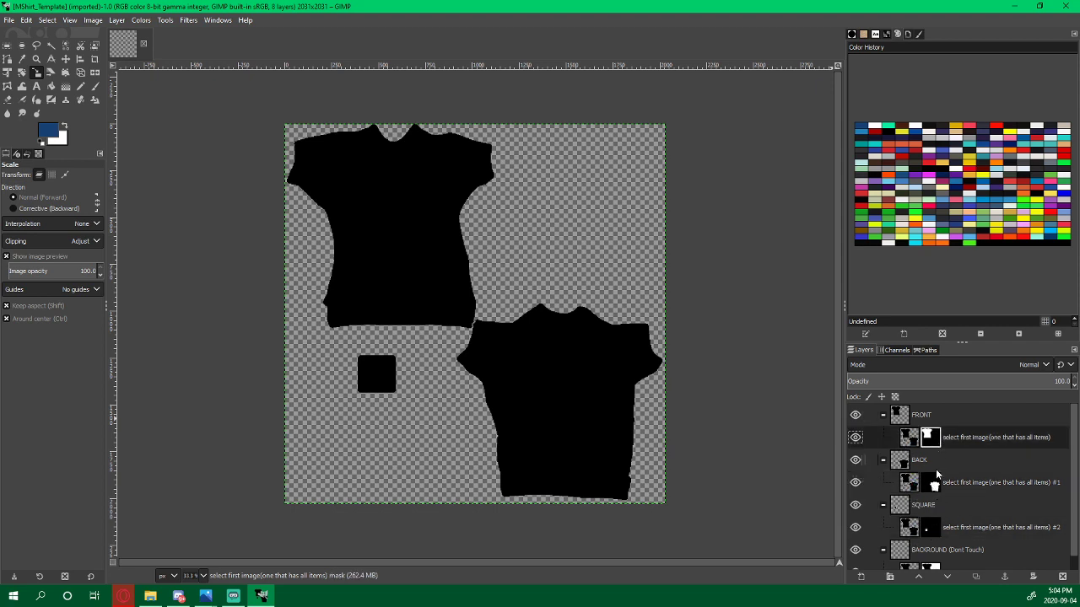
pyautogui.click(934, 483)
pyautogui.click(934, 527)
pyautogui.click(933, 480)
pyautogui.click(931, 439)
# Examine the layer images inside the FRONT, BACK and SQUARE groups, ending on the FRONT group
pyautogui.click(910, 443)
pyautogui.click(909, 482)
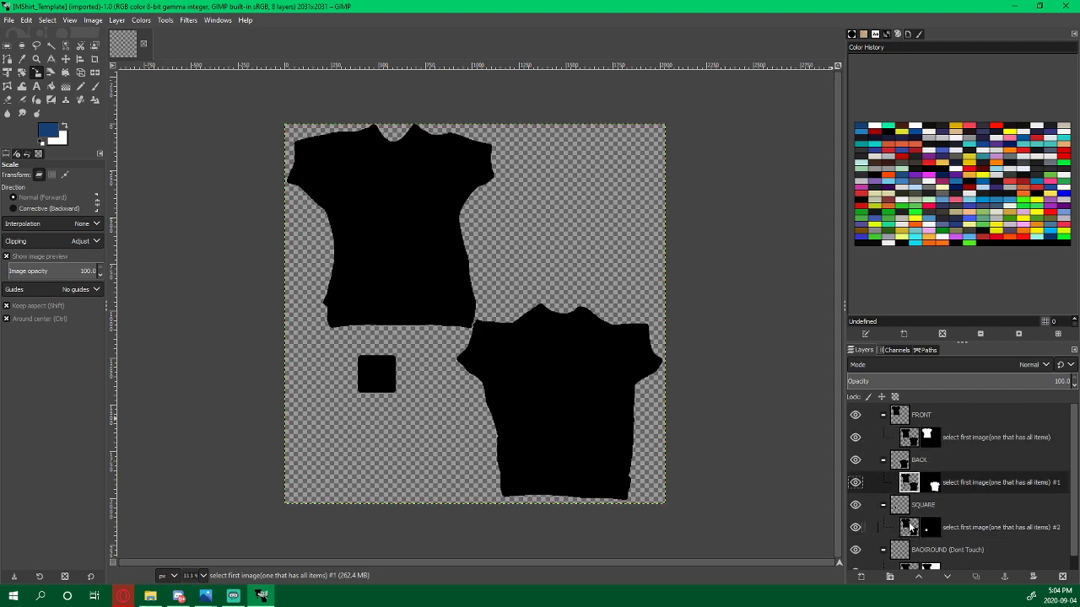
pyautogui.click(909, 525)
pyautogui.click(908, 484)
pyautogui.click(908, 437)
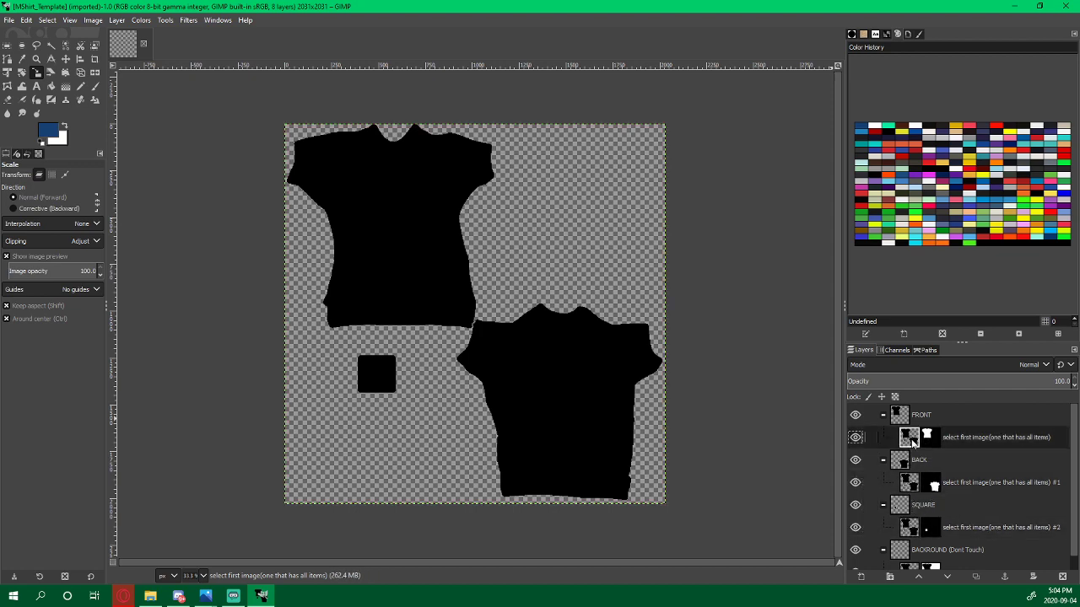
pyautogui.click(910, 485)
pyautogui.click(909, 527)
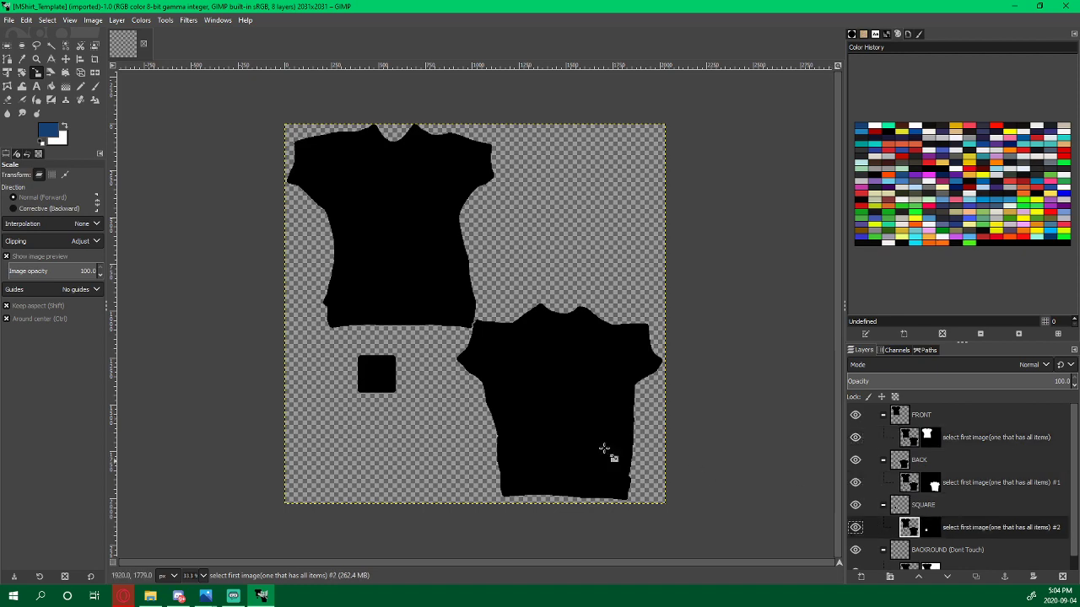
pyautogui.click(904, 415)
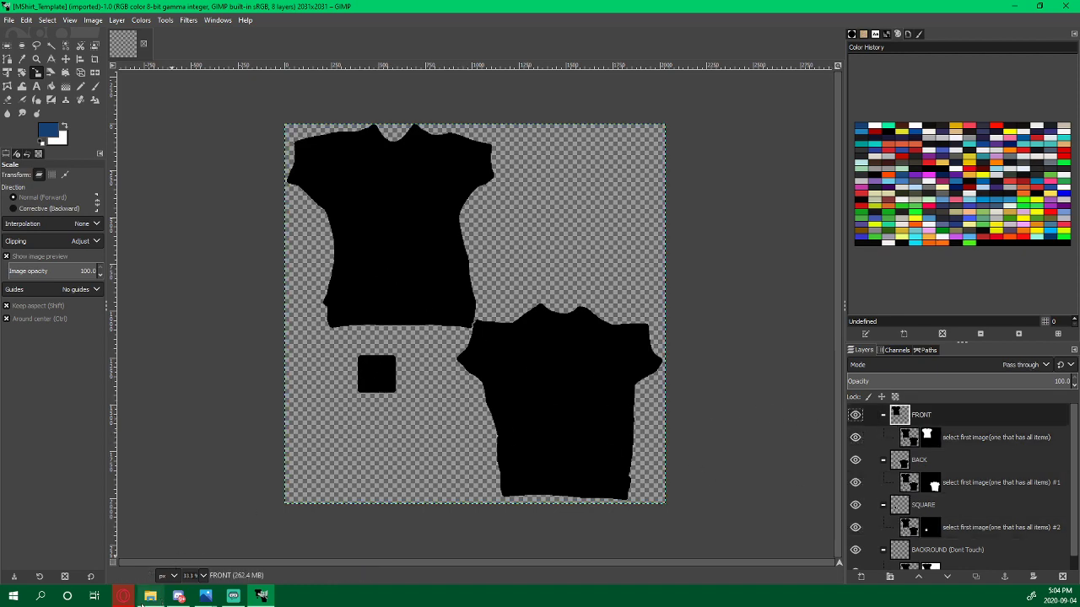
# Switch to the web browser, copy the blue "Nice:)" T-shirt image and return to GIMP
pyautogui.click(123, 596)
pyautogui.click(91, 10)
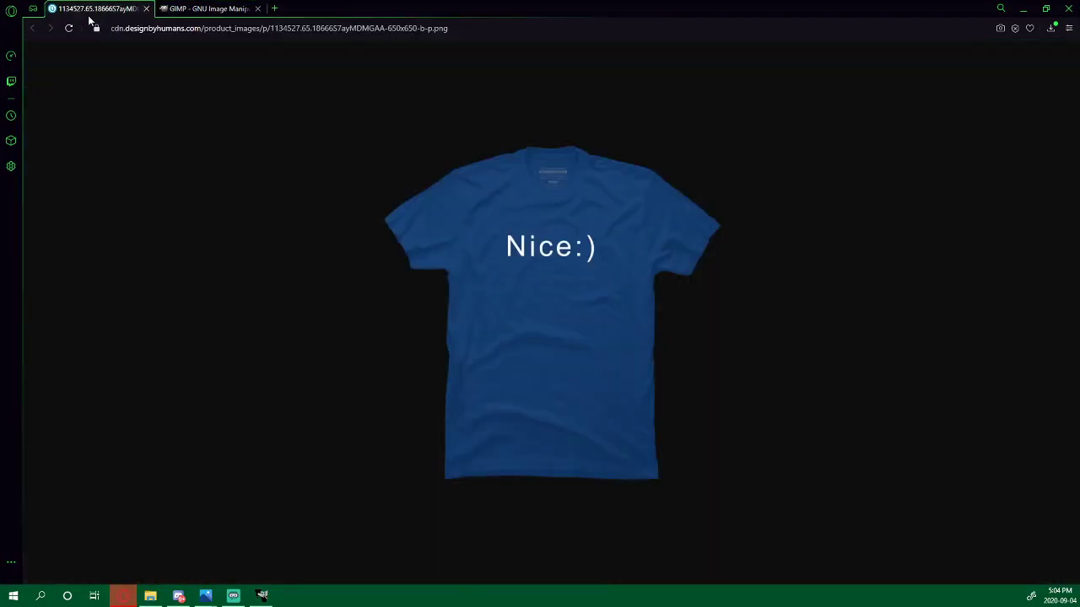
pyautogui.rightClick(554, 271)
pyautogui.click(585, 305)
pyautogui.click(1022, 9)
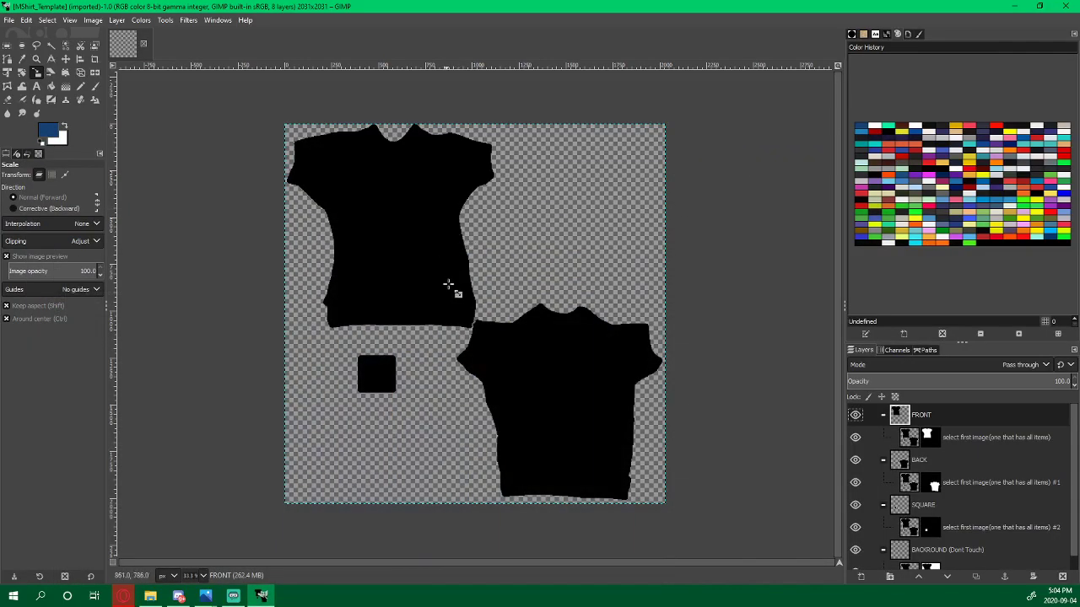
# Paste the copied T-shirt image onto the template layer inside the FRONT group
pyautogui.click(913, 440)
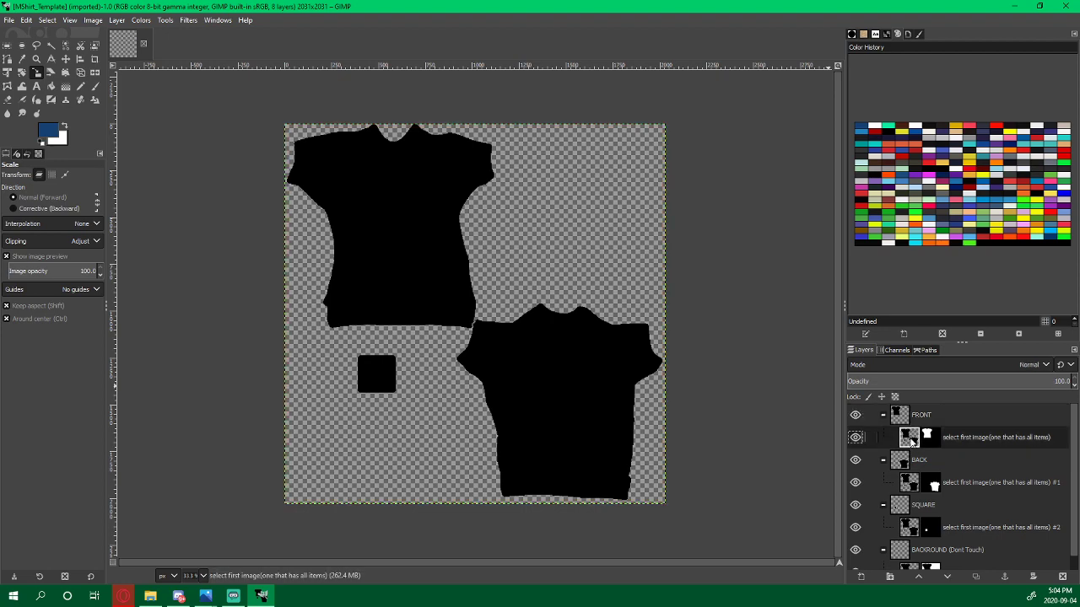
pyautogui.doubleClick(911, 439)
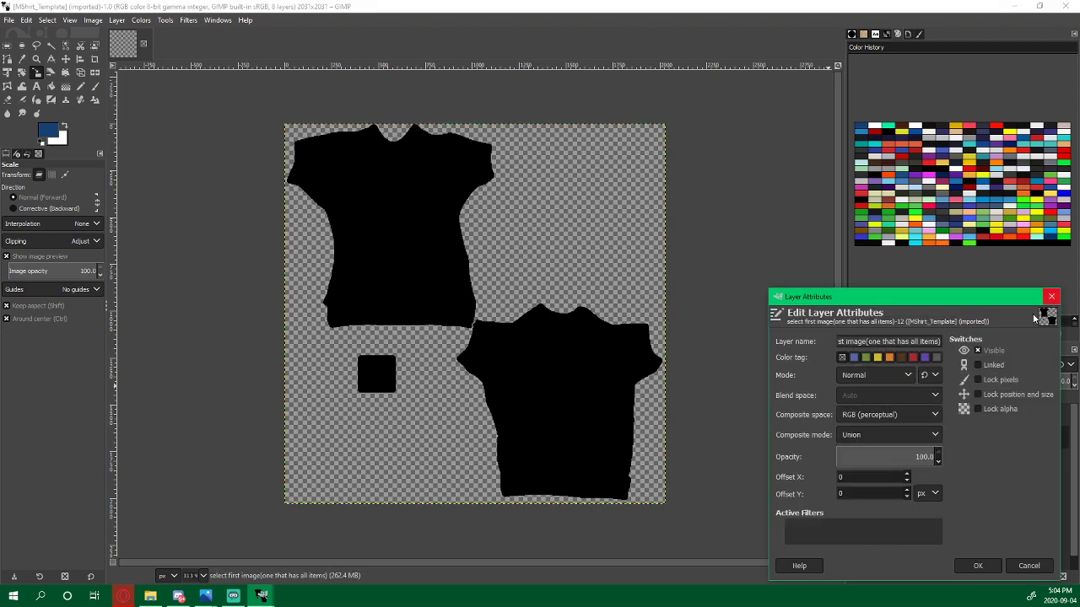
pyautogui.click(1050, 296)
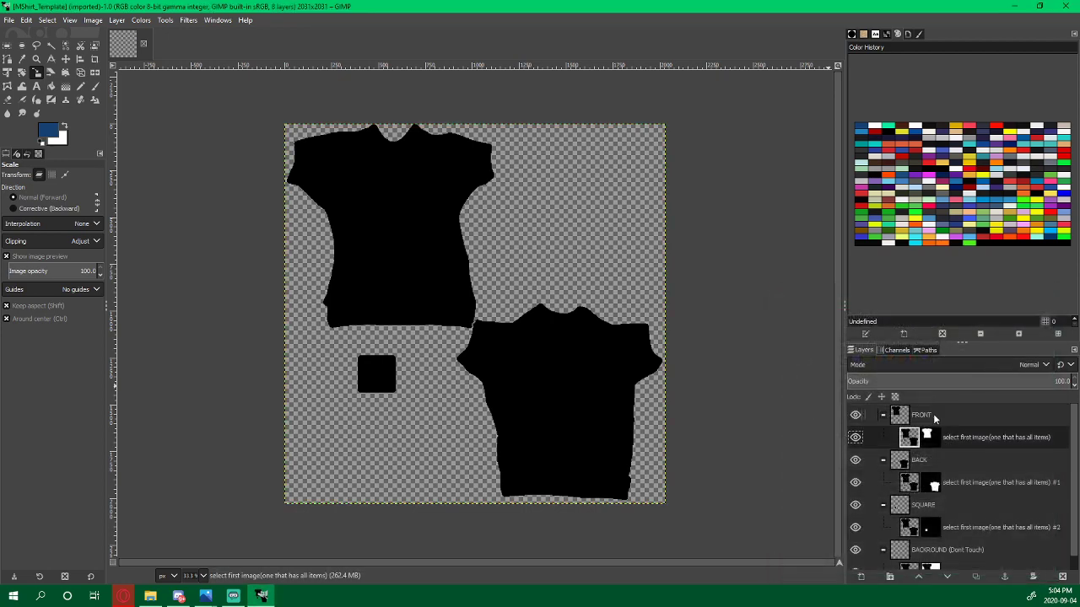
pyautogui.click(914, 486)
pyautogui.click(912, 529)
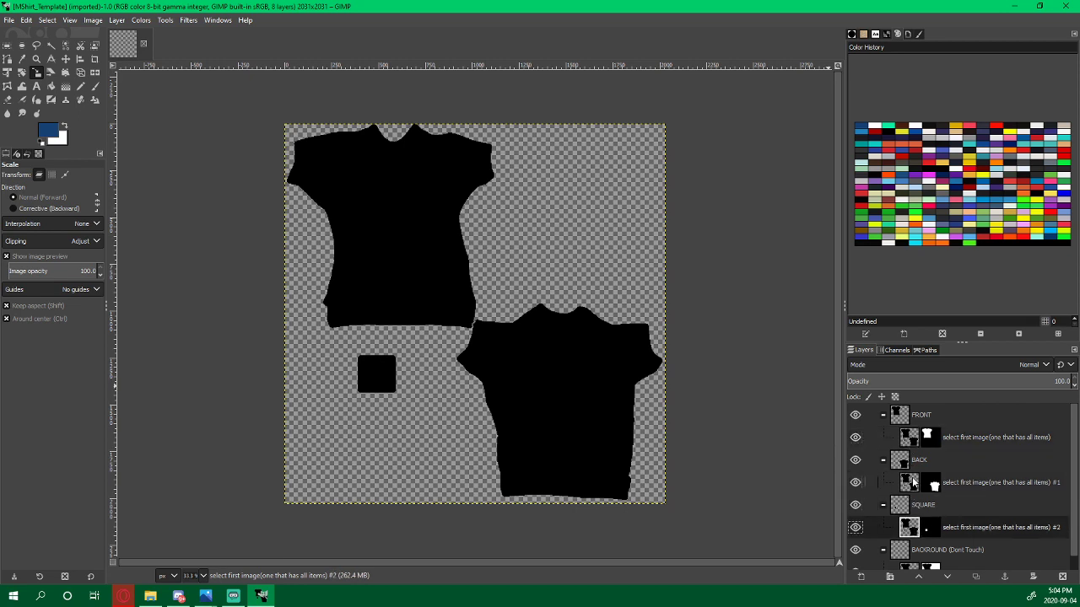
pyautogui.rightClick(407, 251)
pyautogui.moveTo(469, 284)
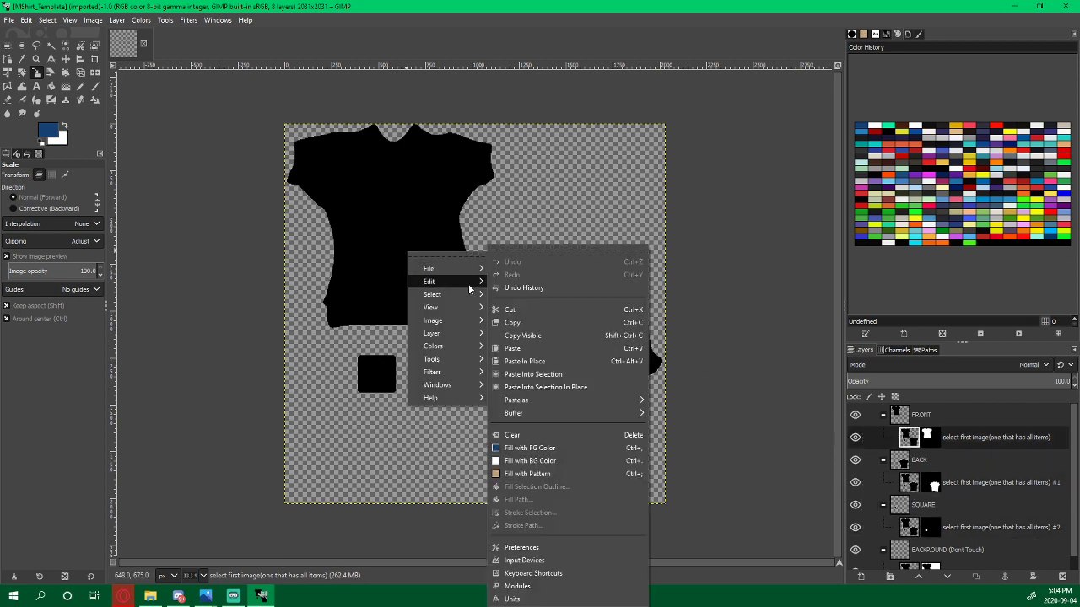
pyautogui.click(535, 348)
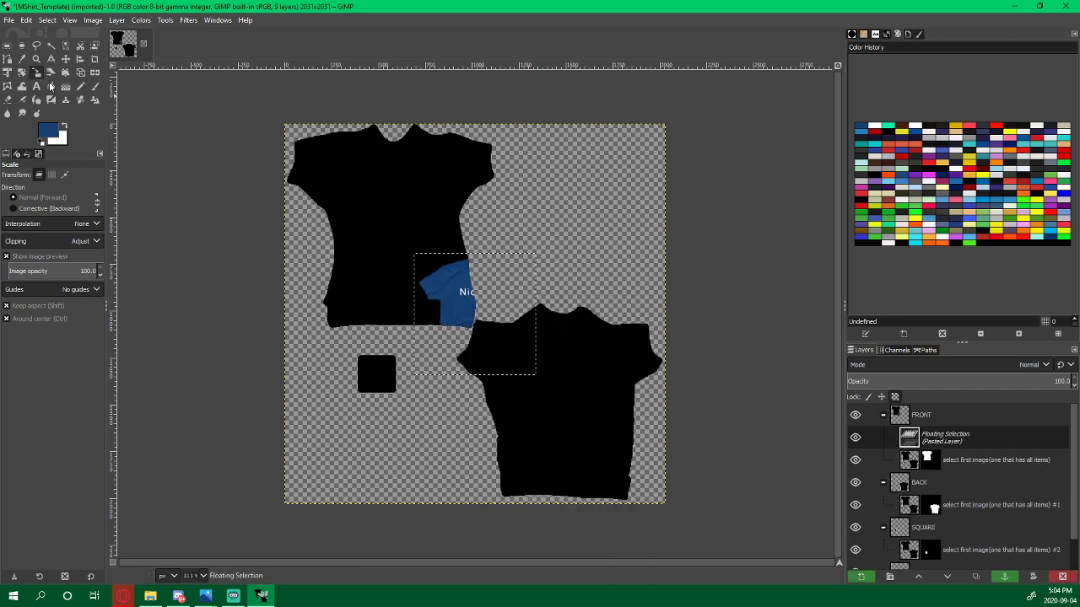
# Scale the pasted T-shirt to about 1283 × 1283 px and place it over the front shirt shape
pyautogui.click(470, 310)
pyautogui.moveTo(628, 434); pyautogui.dragTo(648, 465)
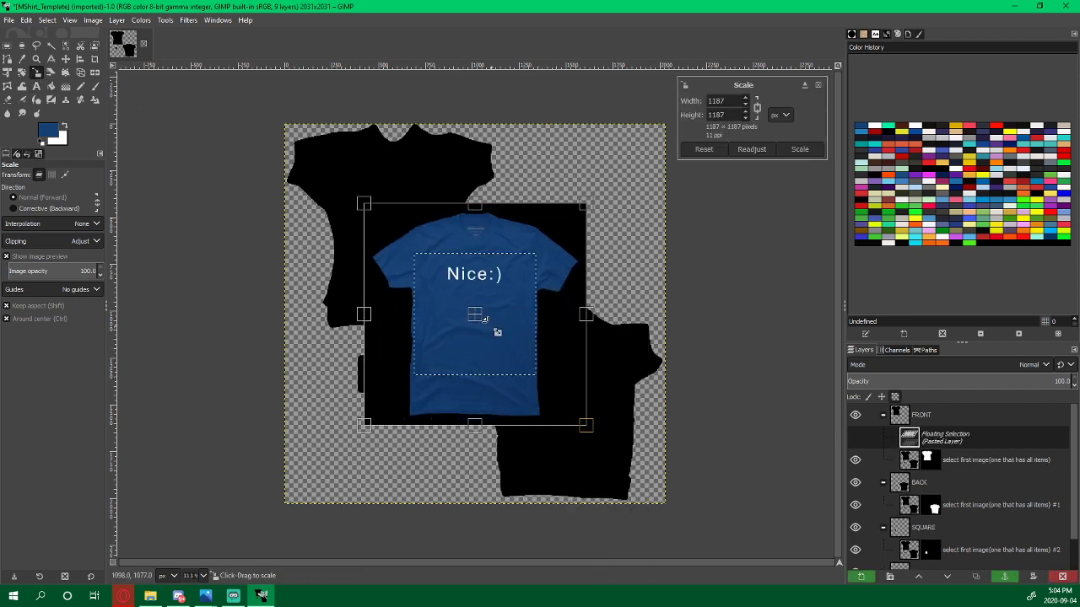
pyautogui.moveTo(478, 316); pyautogui.dragTo(406, 230)
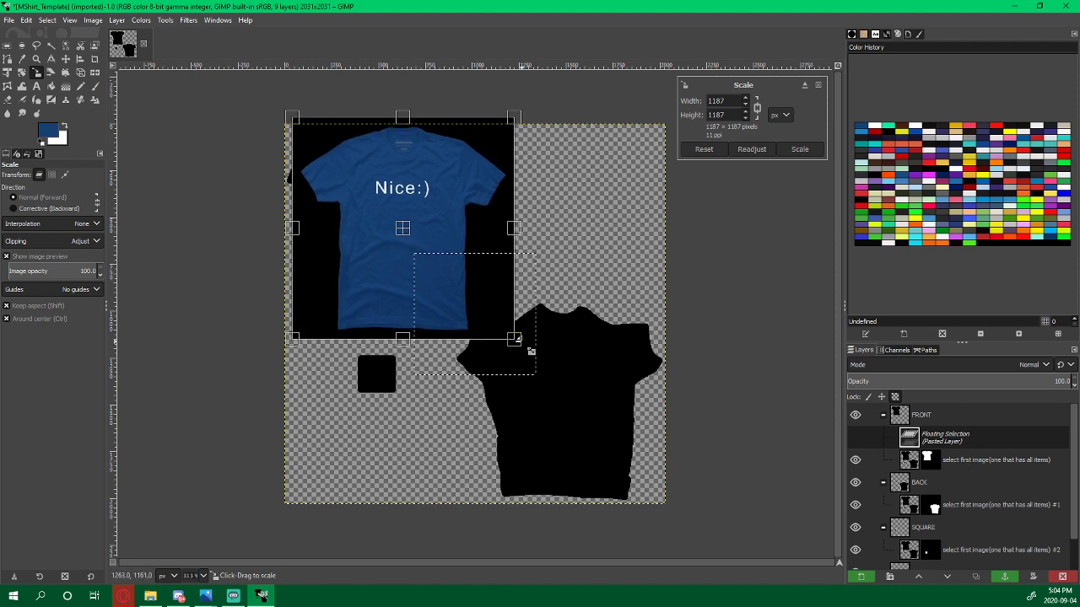
pyautogui.moveTo(515, 340); pyautogui.dragTo(528, 354)
pyautogui.moveTo(404, 237); pyautogui.dragTo(402, 231)
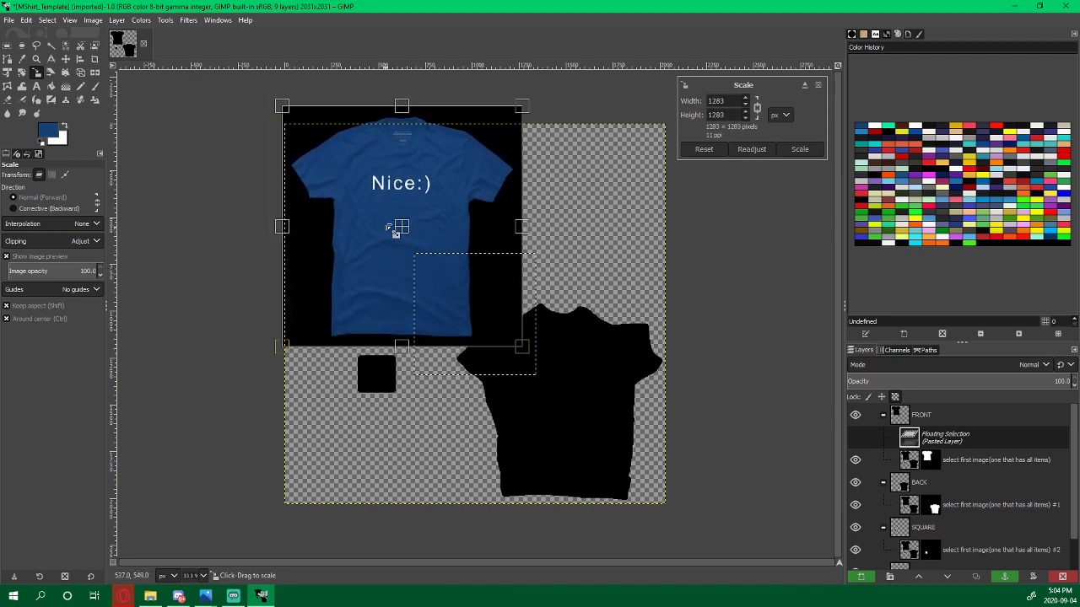
# Move the pasted T-shirt so its print is centred on the front shape and anchor it to the layer
pyautogui.click(65, 61)
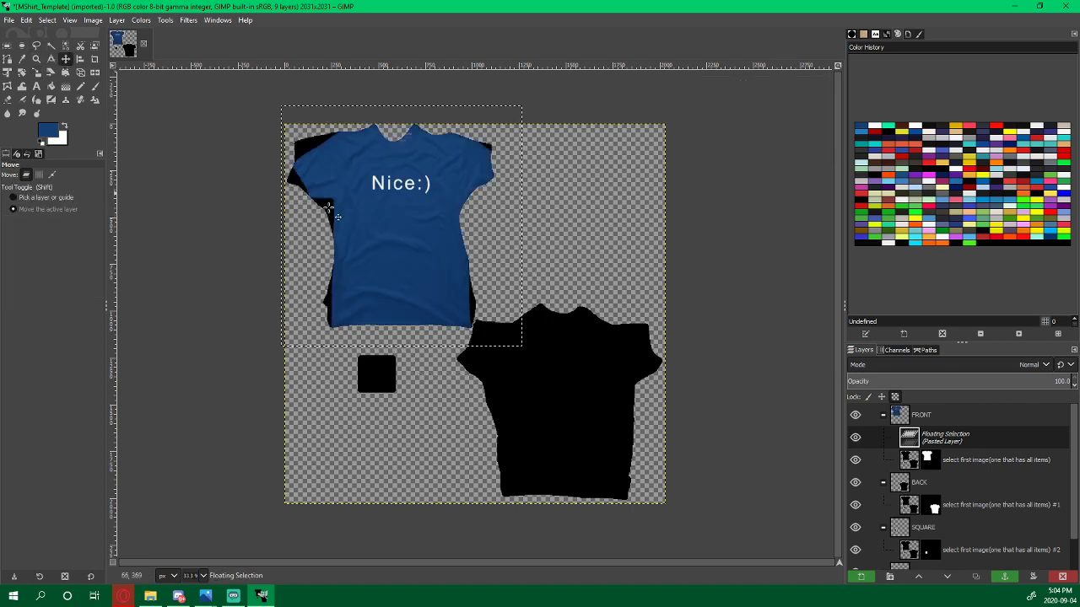
pyautogui.moveTo(424, 236); pyautogui.dragTo(389, 203)
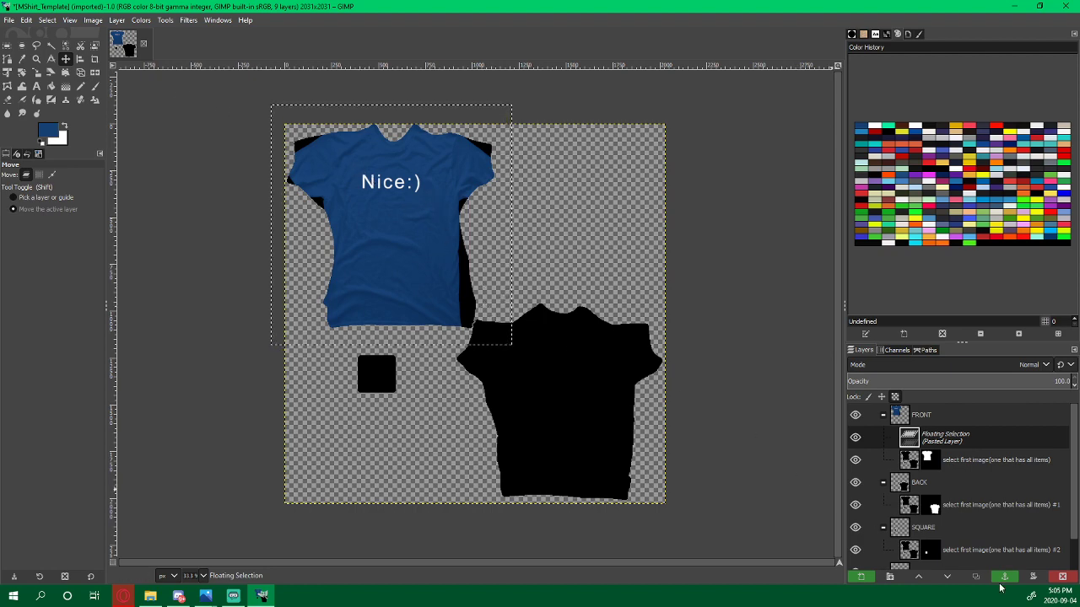
pyautogui.hotkey('ctrl', 'h')
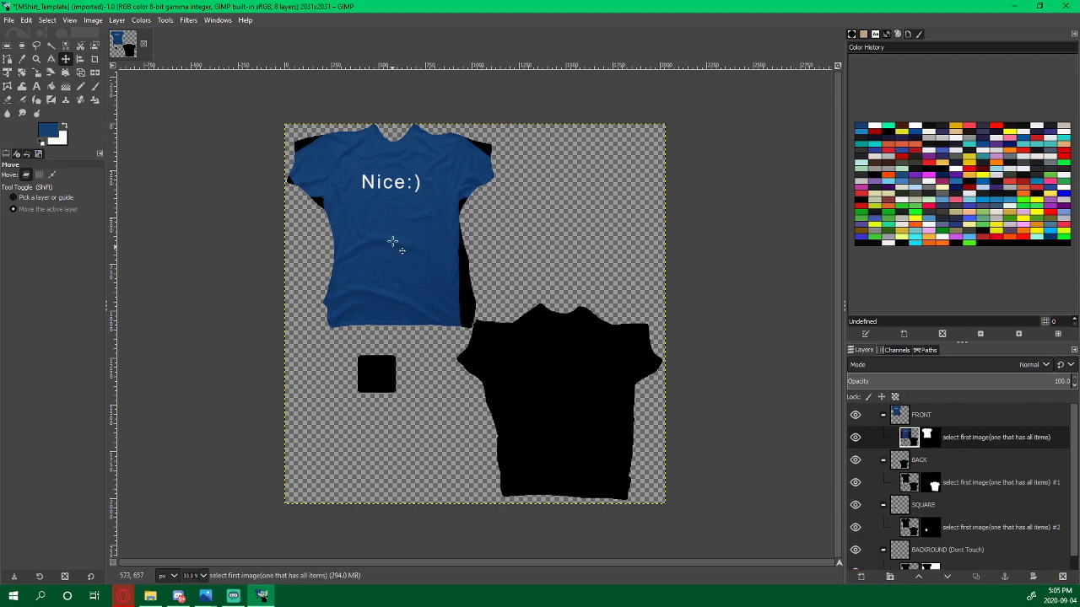
# Set the Bucket Fill foreground colour to the shirt's blue, 113867, by sampling it from the front shirt
pyautogui.click(52, 86)
pyautogui.click(49, 133)
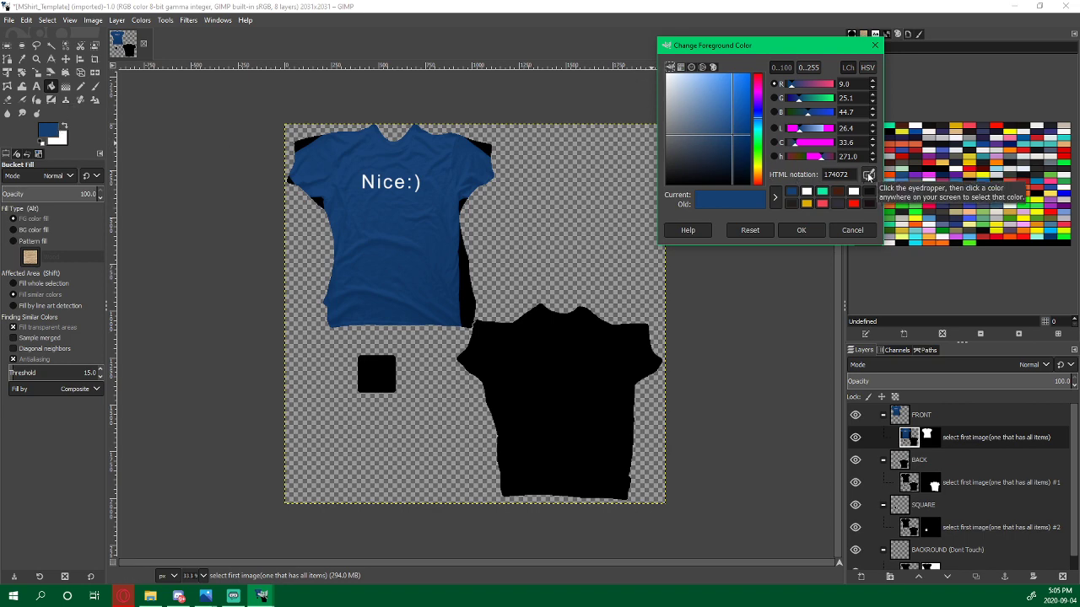
pyautogui.click(428, 274)
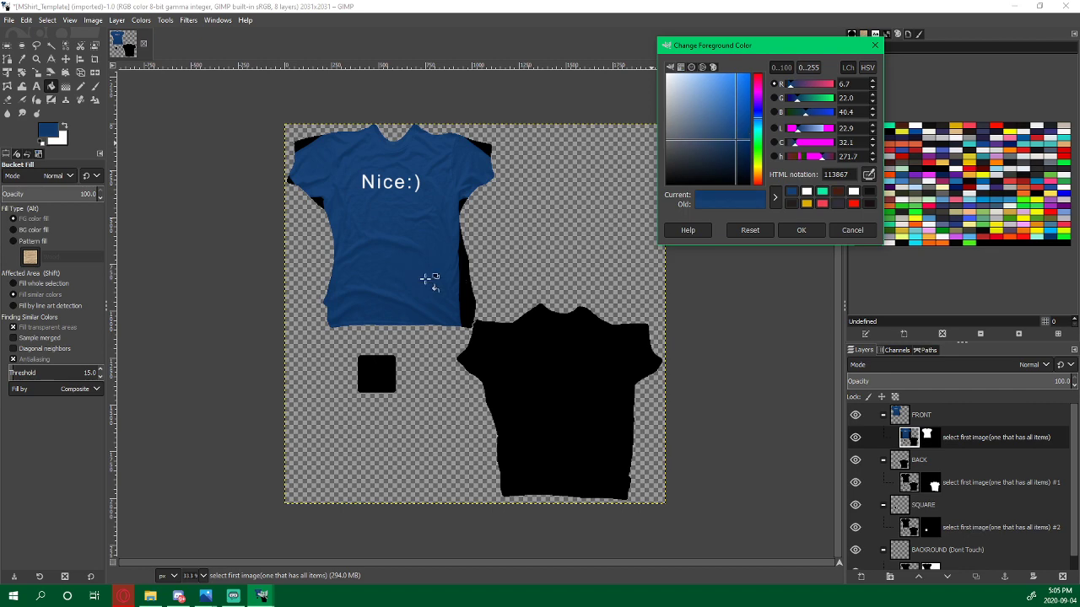
pyautogui.click(801, 232)
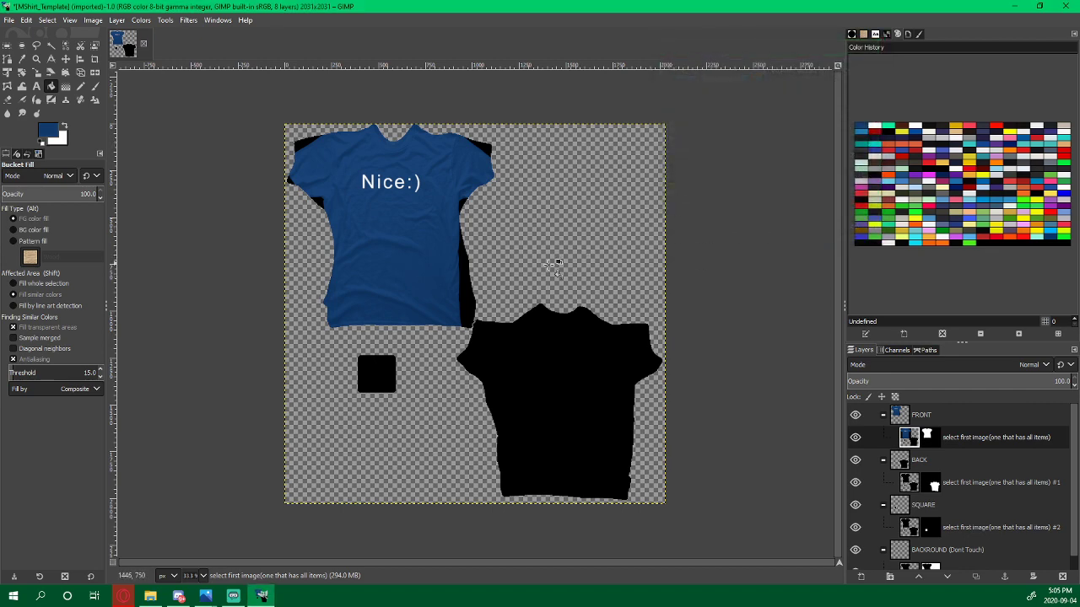
# Fill the front shirt's black gaps with the sampled blue and cover its fabric creases with the same colour
pyautogui.click(465, 263)
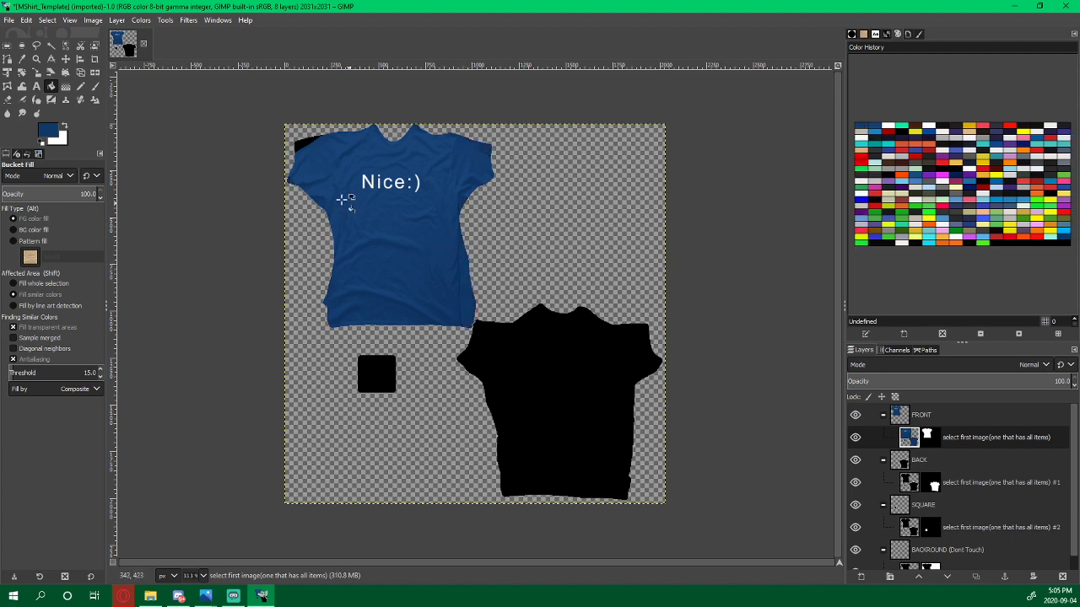
pyautogui.click(318, 150)
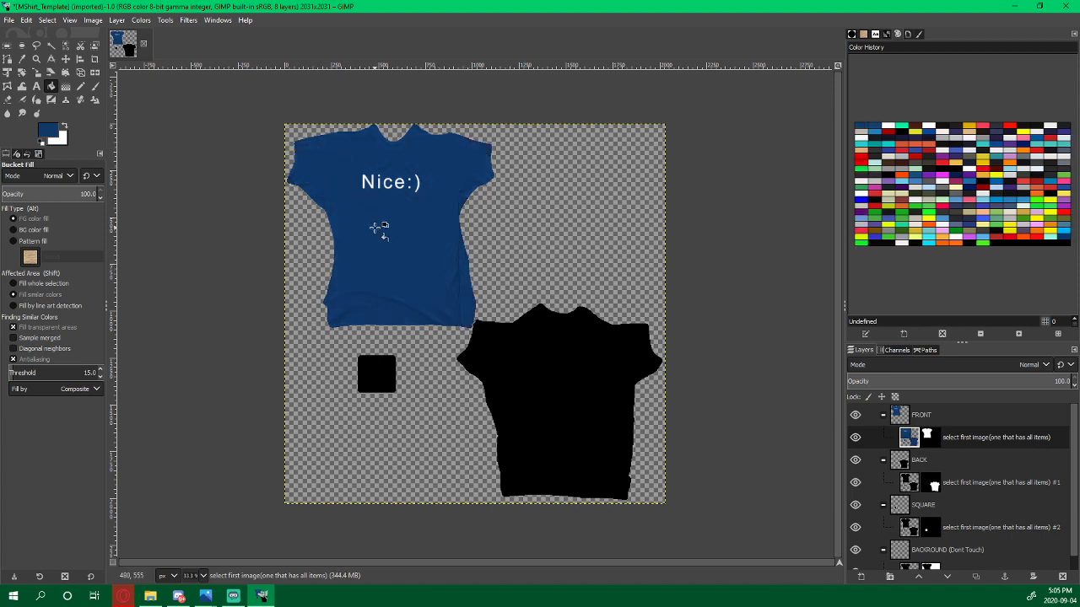
pyautogui.click(412, 245)
pyautogui.click(94, 86)
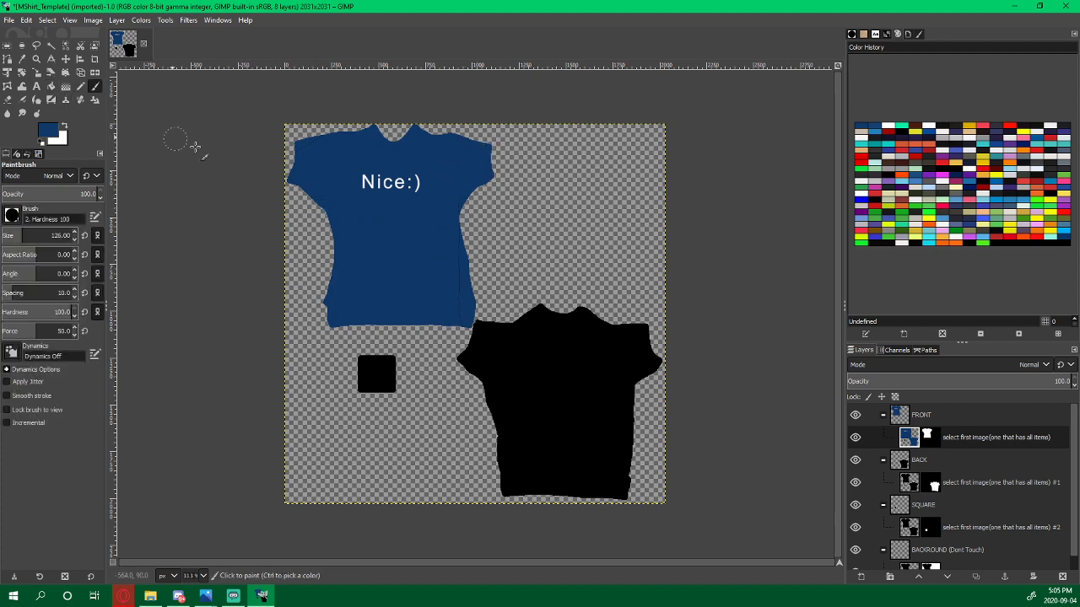
pyautogui.click(26, 22)
pyautogui.click(35, 36)
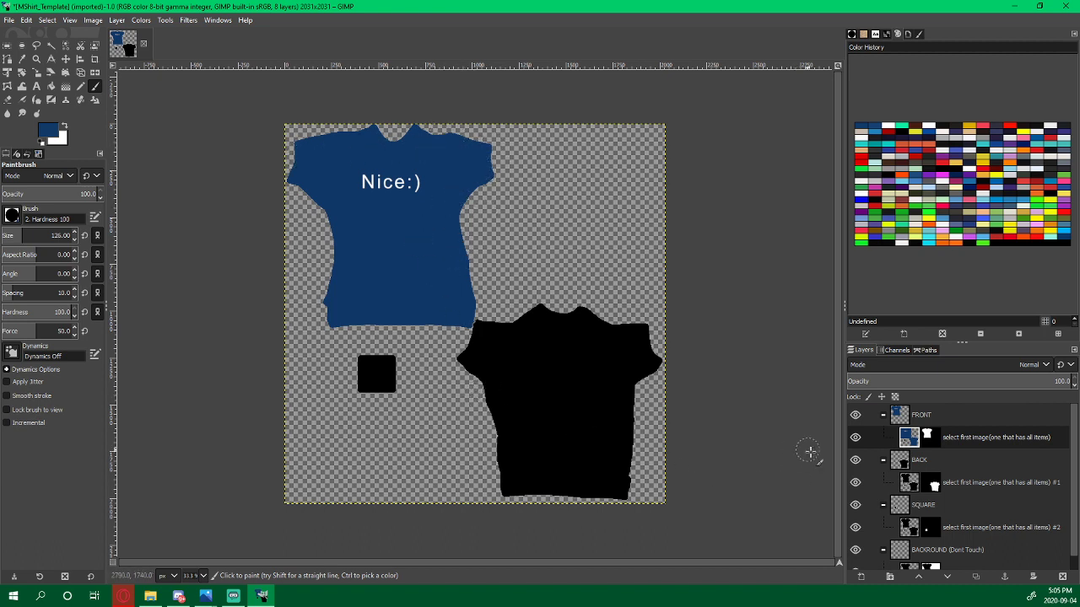
# Colour the BACK group's shirt layer with the sampled blue using a Paintbrush stroke and a Bucket Fill
pyautogui.click(911, 483)
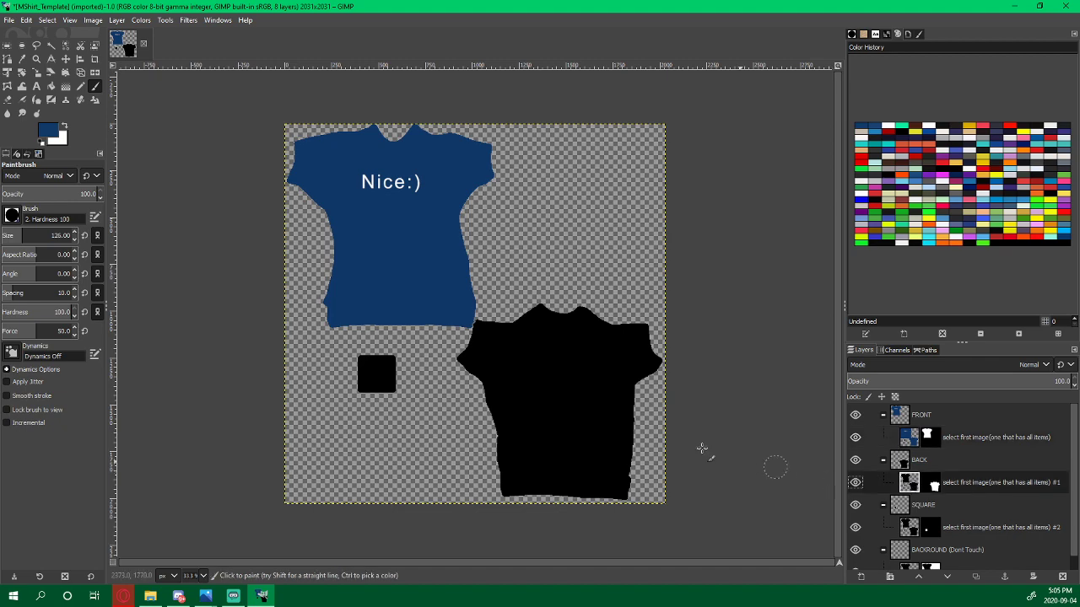
pyautogui.moveTo(541, 361)
pyautogui.mouseDown()
pyautogui.moveTo(593, 367)
pyautogui.moveTo(582, 382)
pyautogui.moveTo(549, 376)
pyautogui.moveTo(580, 371)
pyautogui.moveTo(591, 383)
pyautogui.mouseUp()
pyautogui.click(52, 86)
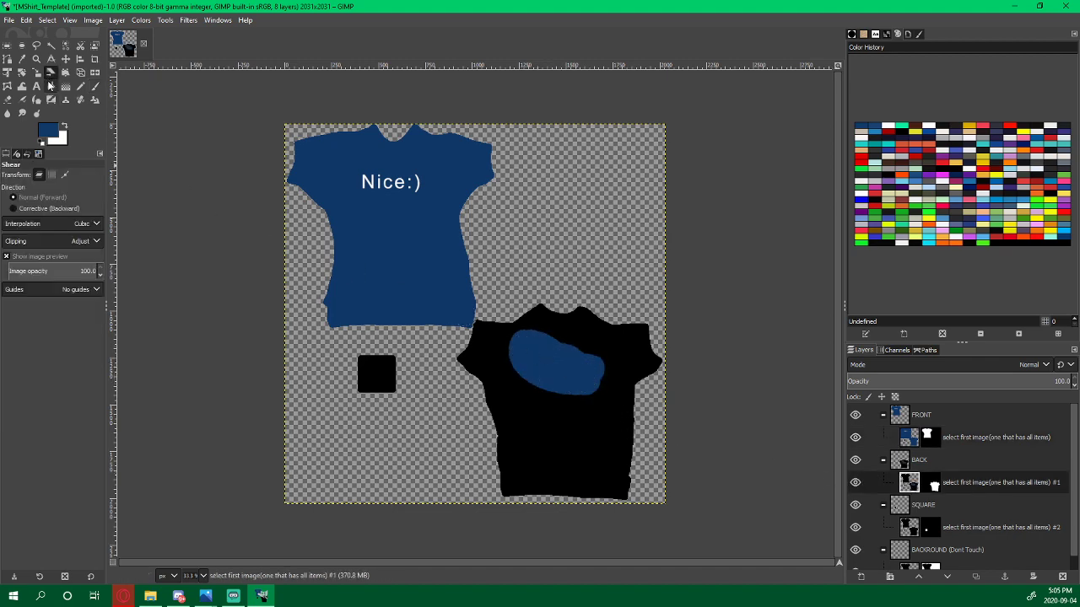
pyautogui.click(564, 331)
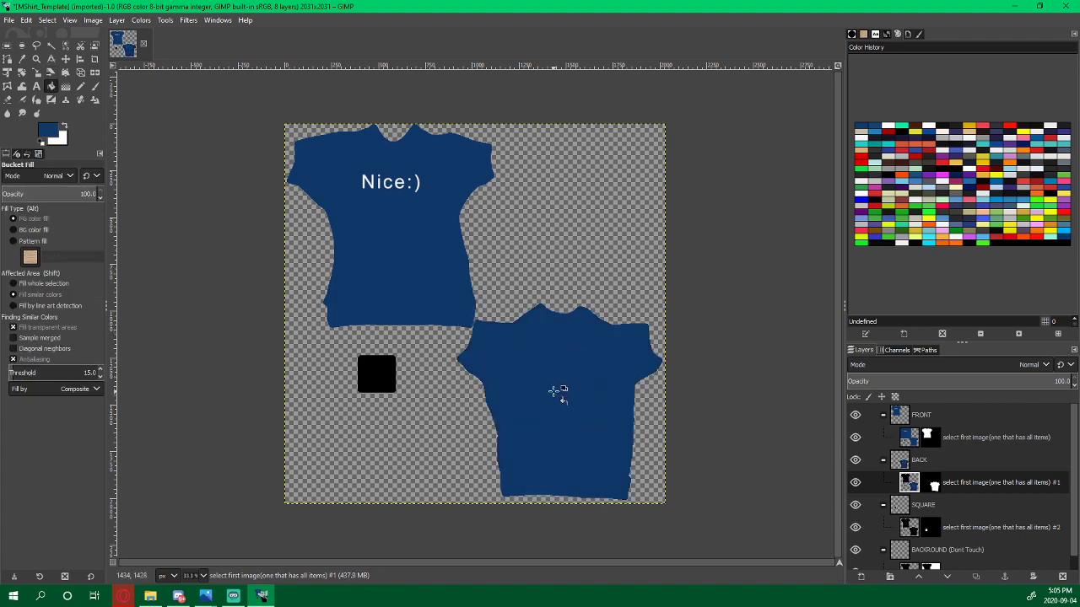
# Paint over the remaining marks on the back shirt and fill the SQUARE group's black square with the same blue
pyautogui.click(94, 86)
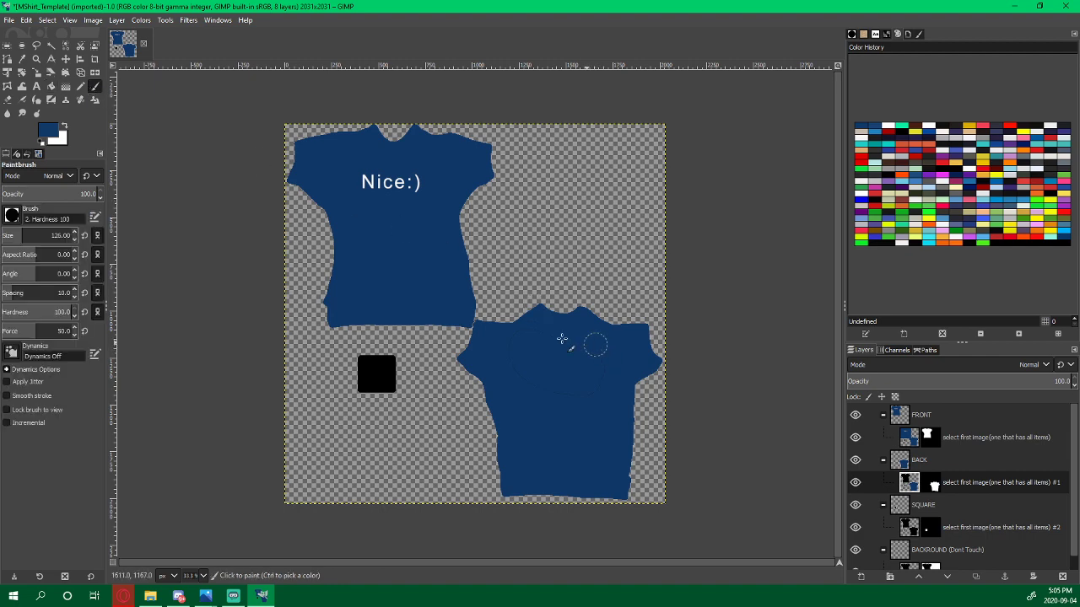
pyautogui.moveTo(570, 394)
pyautogui.mouseDown()
pyautogui.moveTo(580, 396)
pyautogui.moveTo(532, 412)
pyautogui.mouseUp()
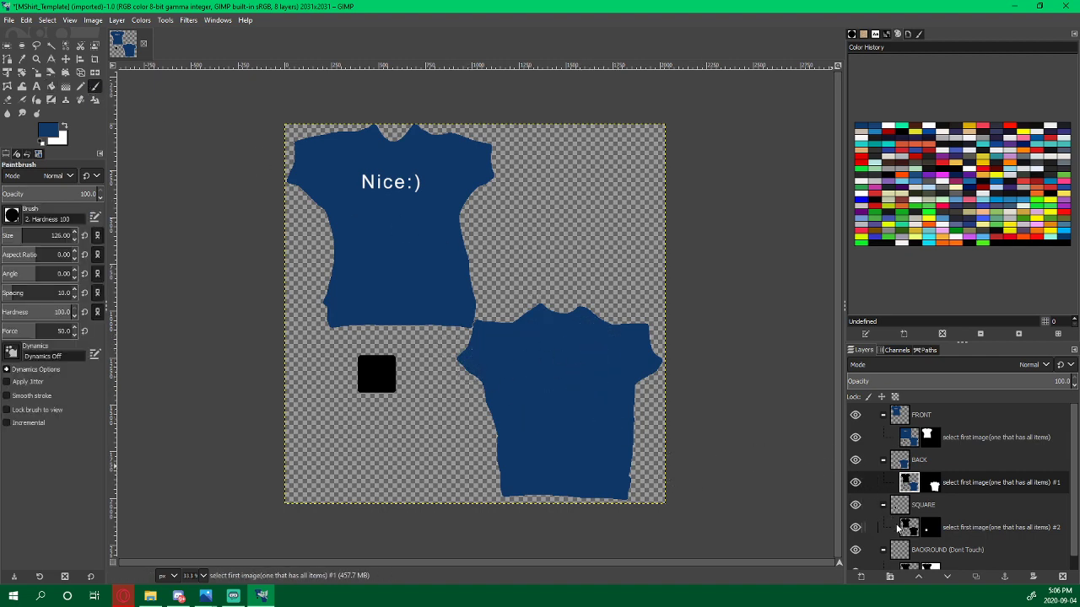
pyautogui.click(916, 530)
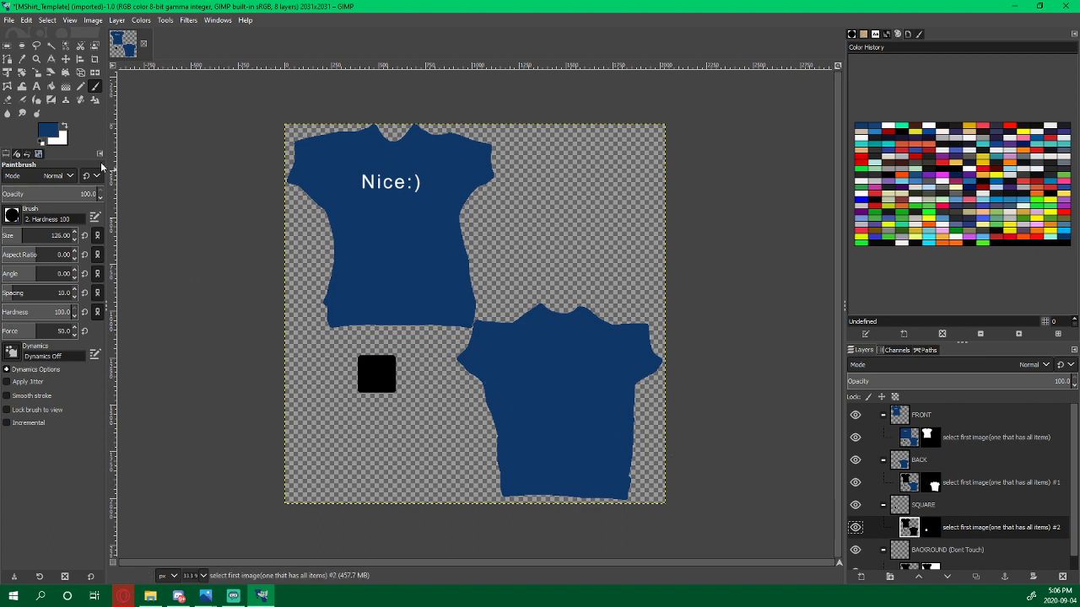
pyautogui.click(51, 90)
pyautogui.click(380, 376)
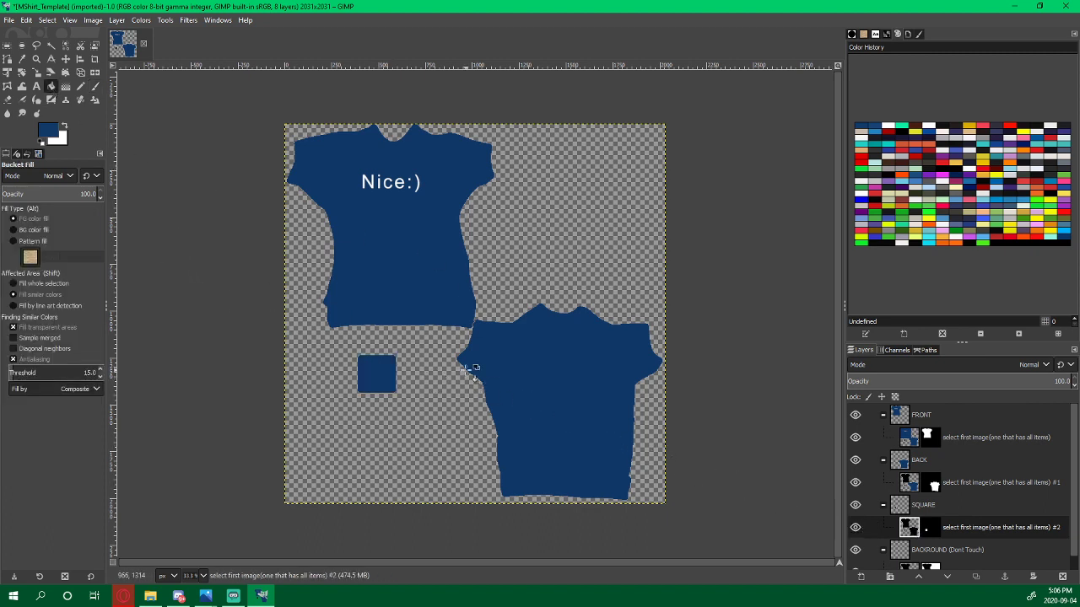
# Start exporting the image and change the file's base name to MShirt_Nice
pyautogui.click(9, 20)
pyautogui.click(72, 195)
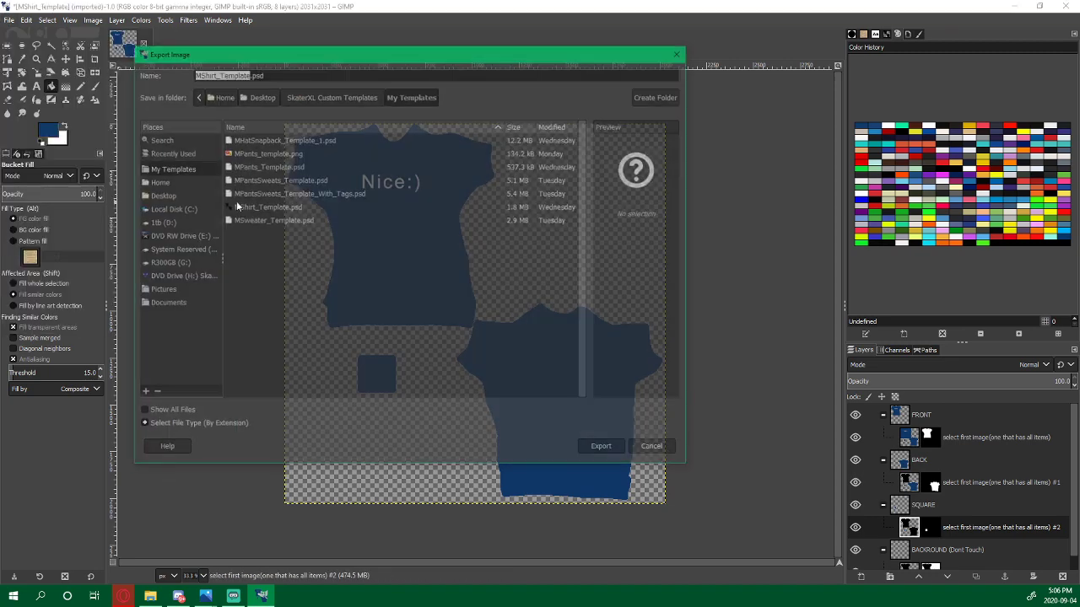
pyautogui.click(249, 74)
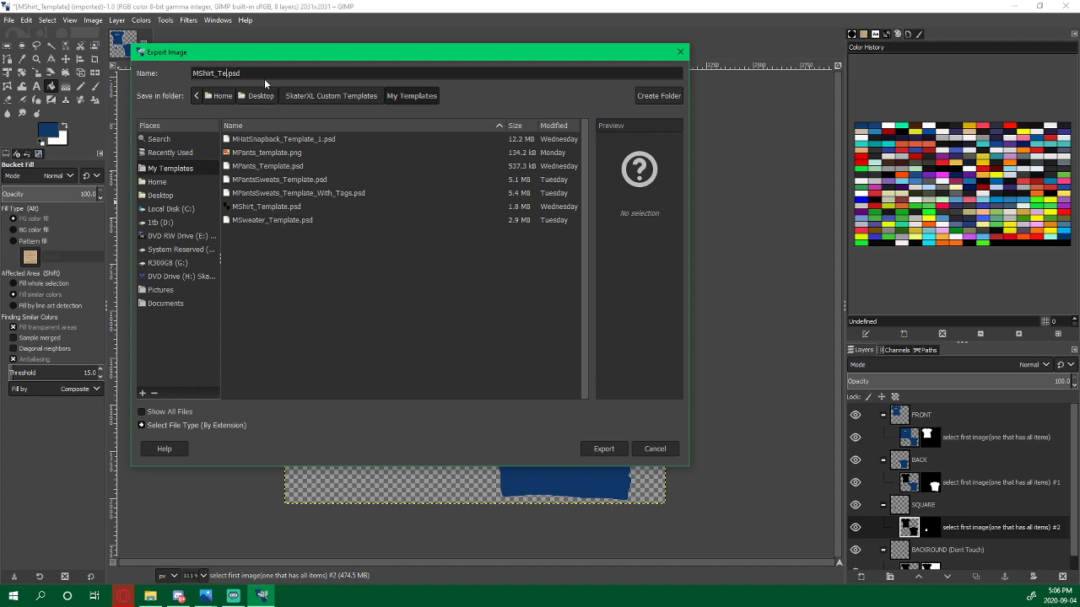
pyautogui.press('BackSpace')
pyautogui.press('BackSpace')
pyautogui.press('BackSpace')
pyautogui.press('BackSpace')
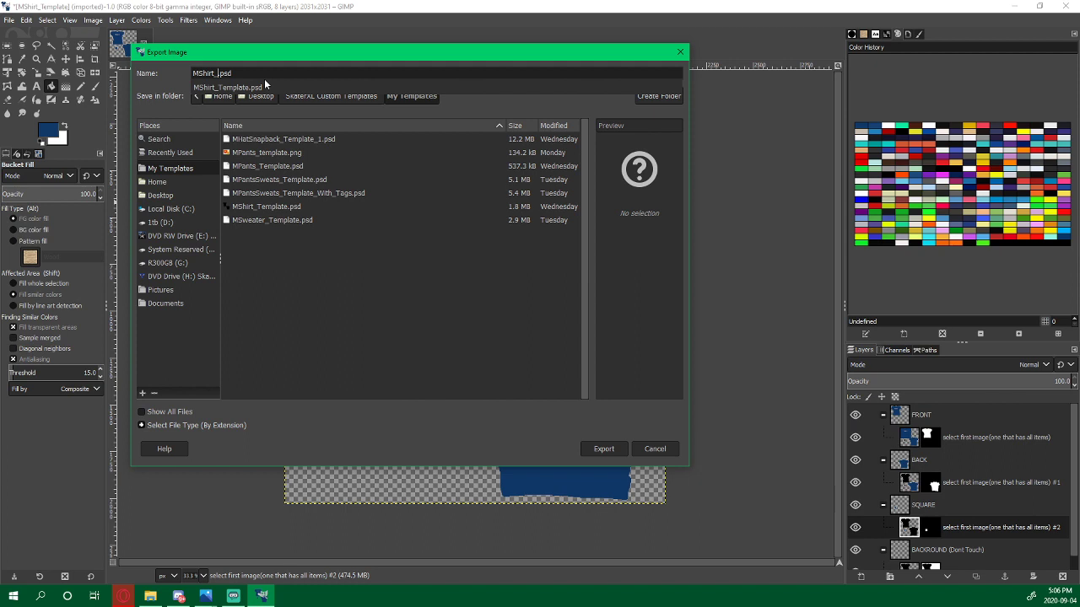
pyautogui.write('Nice')
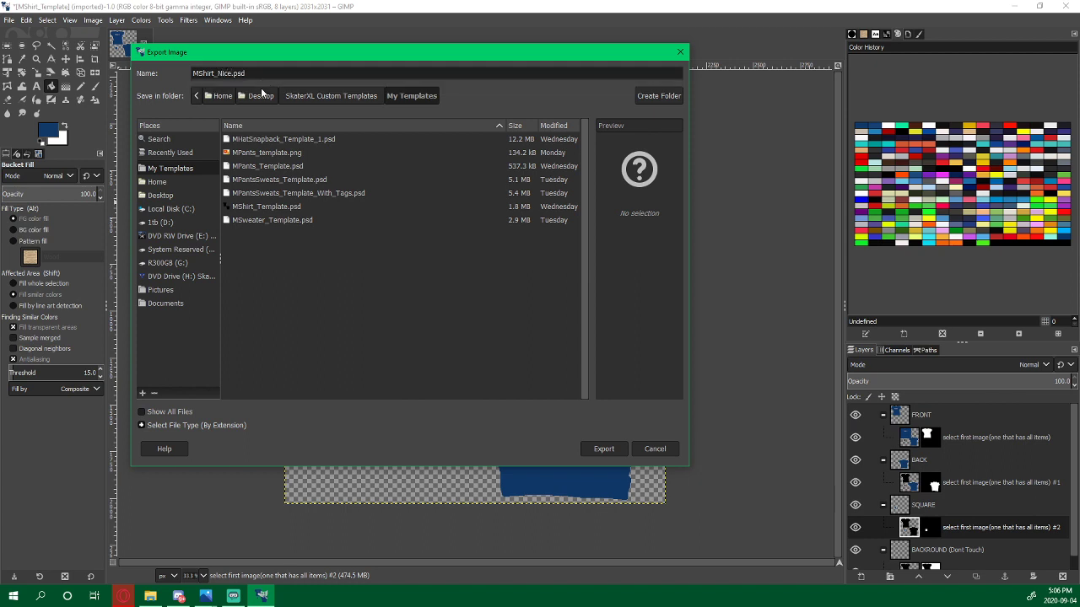
# Export the texture to the Desktop folder as a PNG image, keeping the offered PNG options
pyautogui.click(261, 95)
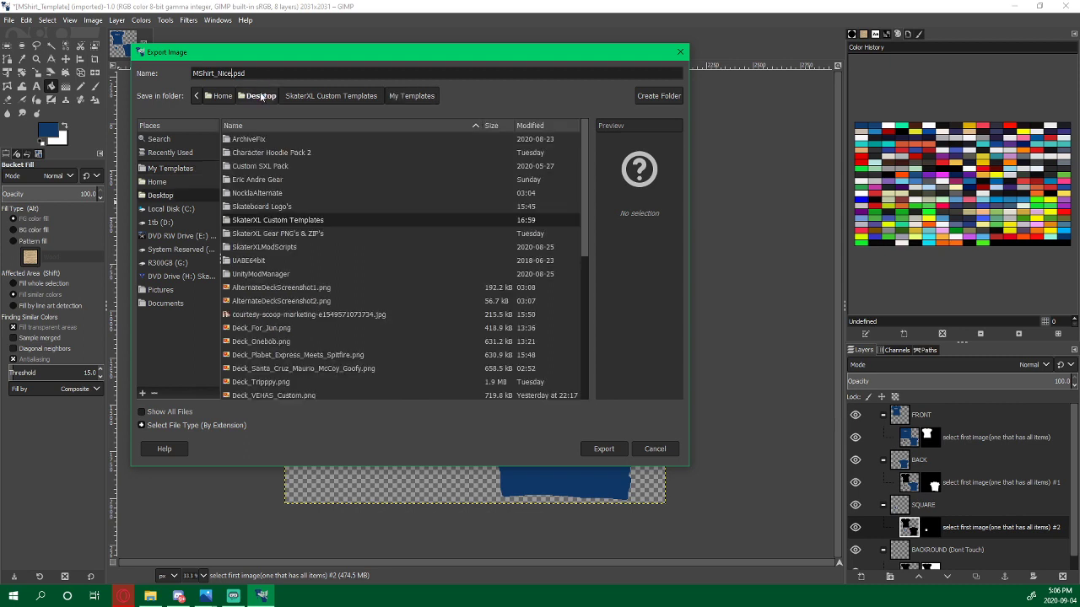
pyautogui.click(175, 425)
pyautogui.scroll(-10, 575, 374)
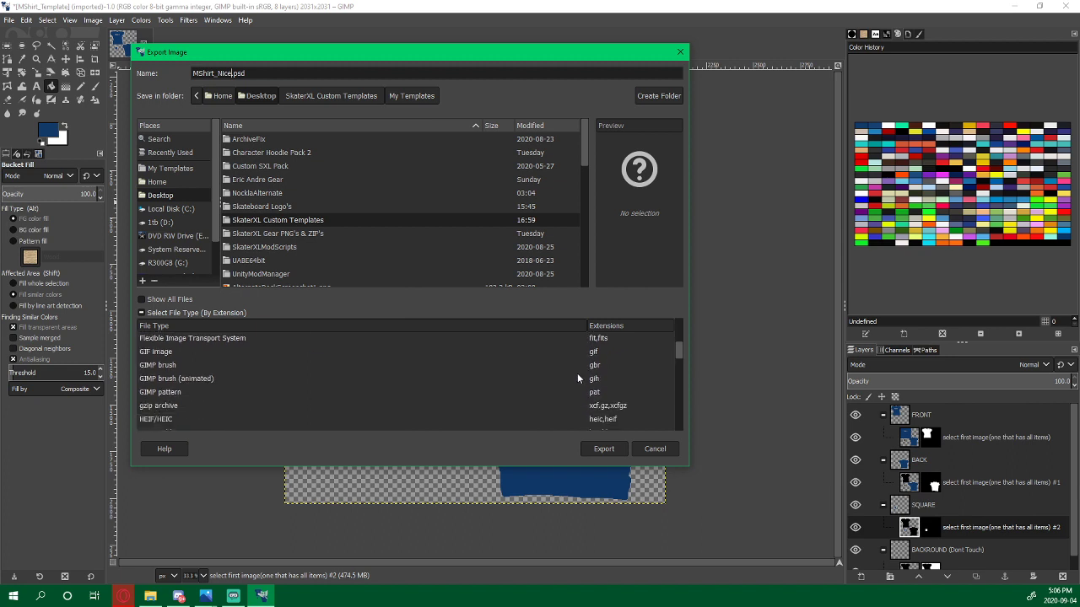
pyautogui.scroll(-3, 578, 379)
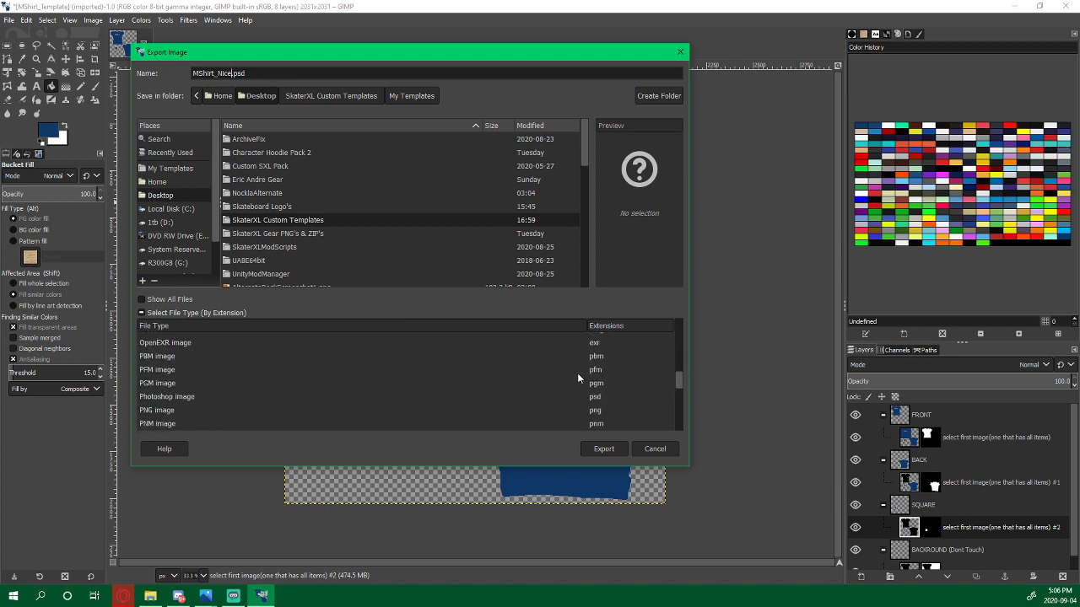
pyautogui.click(604, 394)
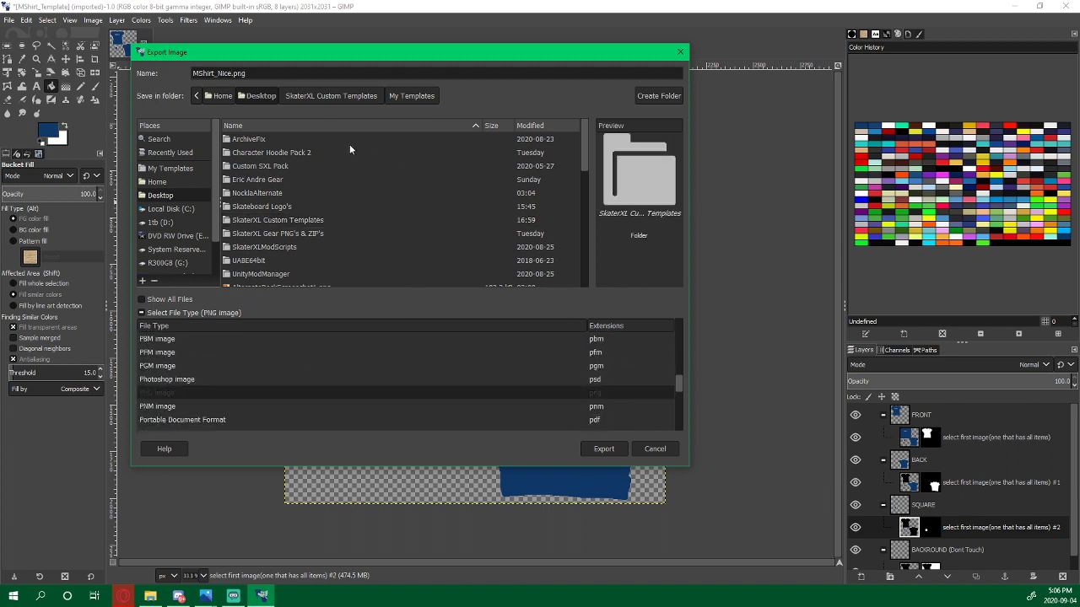
pyautogui.click(266, 97)
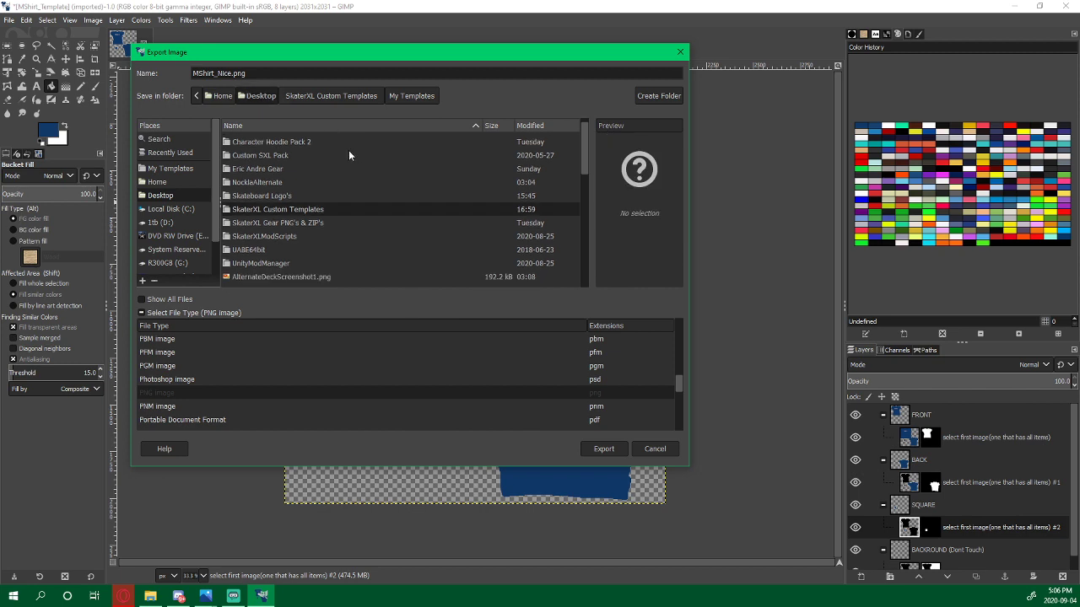
pyautogui.click(598, 449)
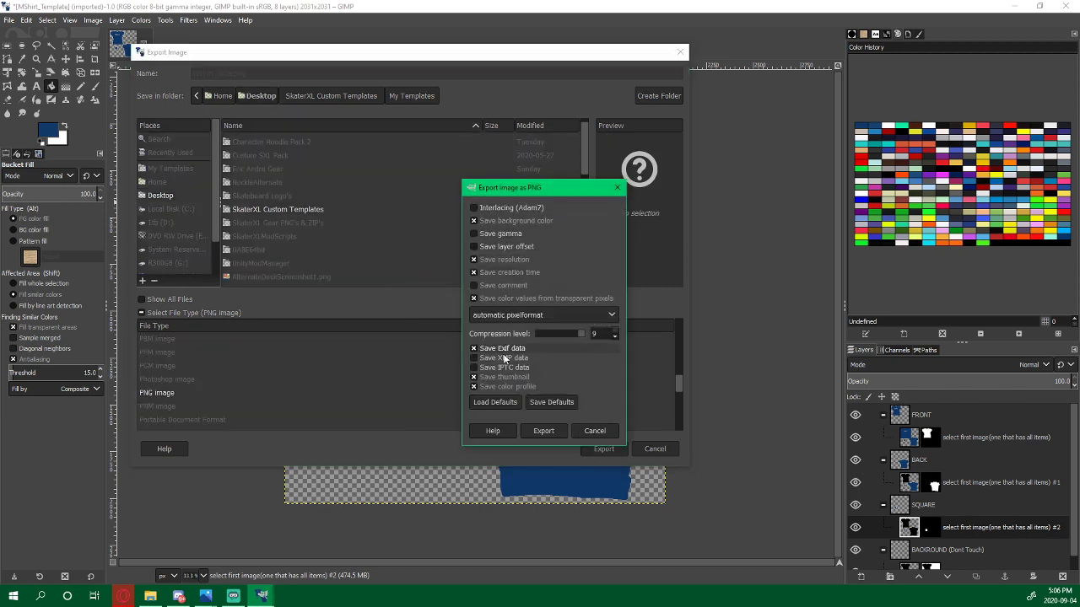
pyautogui.click(543, 431)
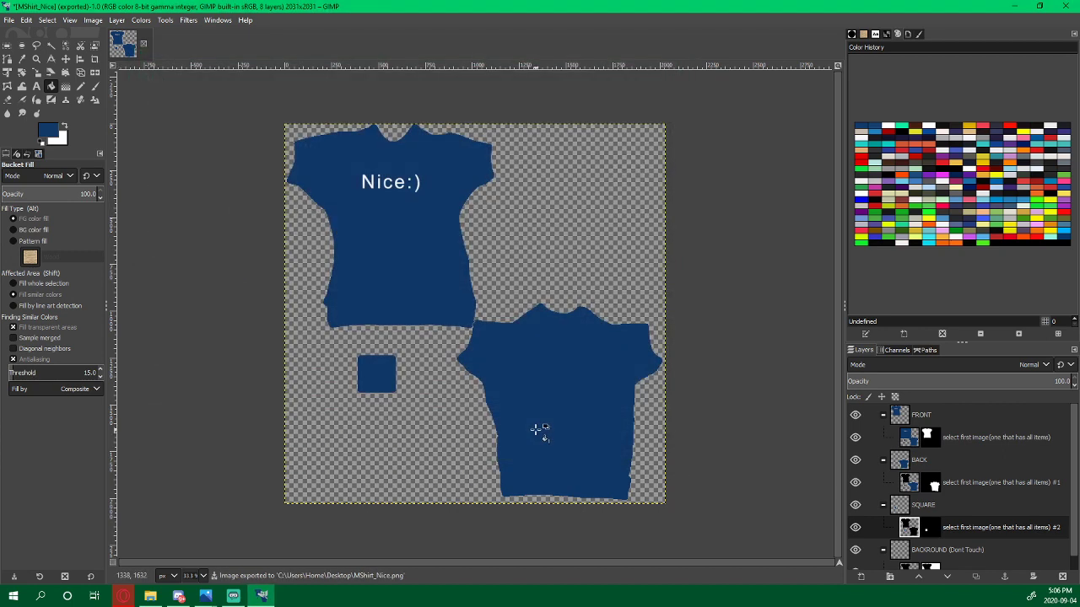
# Quit GIMP, discarding the unsaved changes, and switch to the My Templates folder window
pyautogui.click(1065, 6)
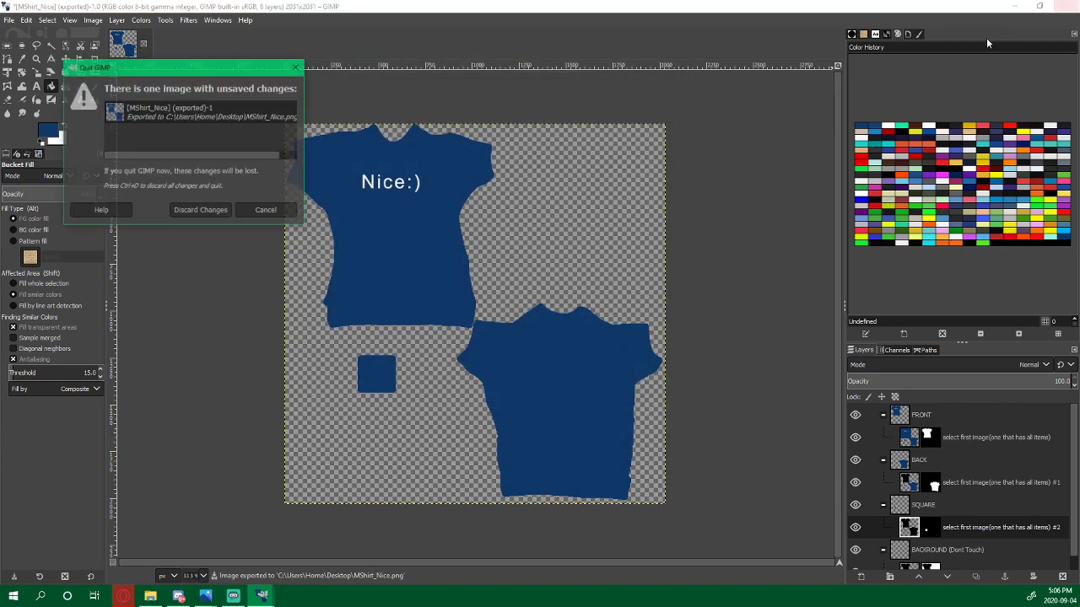
pyautogui.click(200, 211)
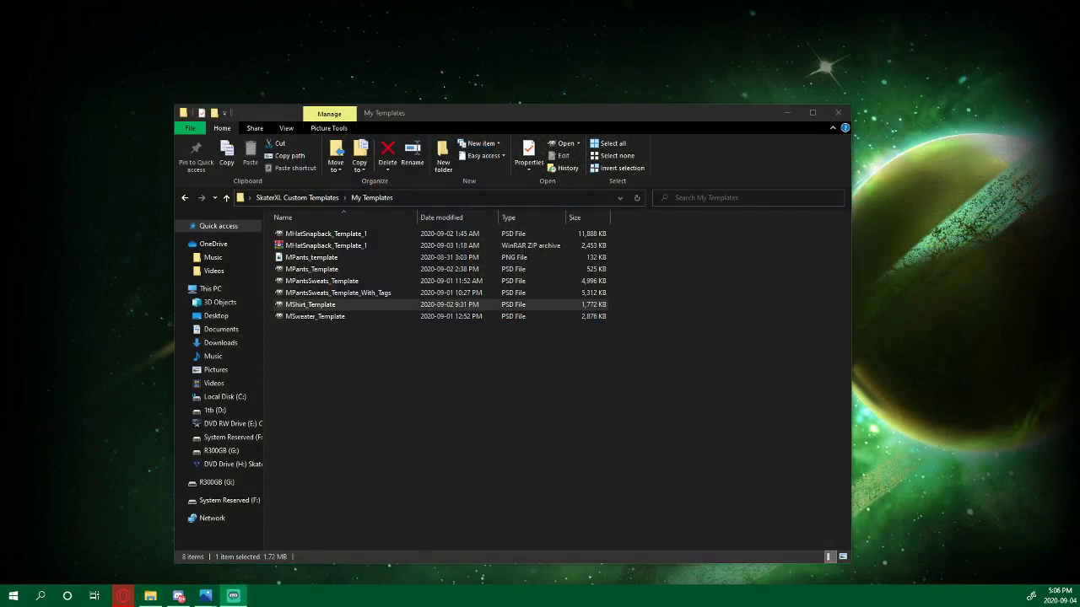
pyautogui.hotkey('alt', 'Tab')
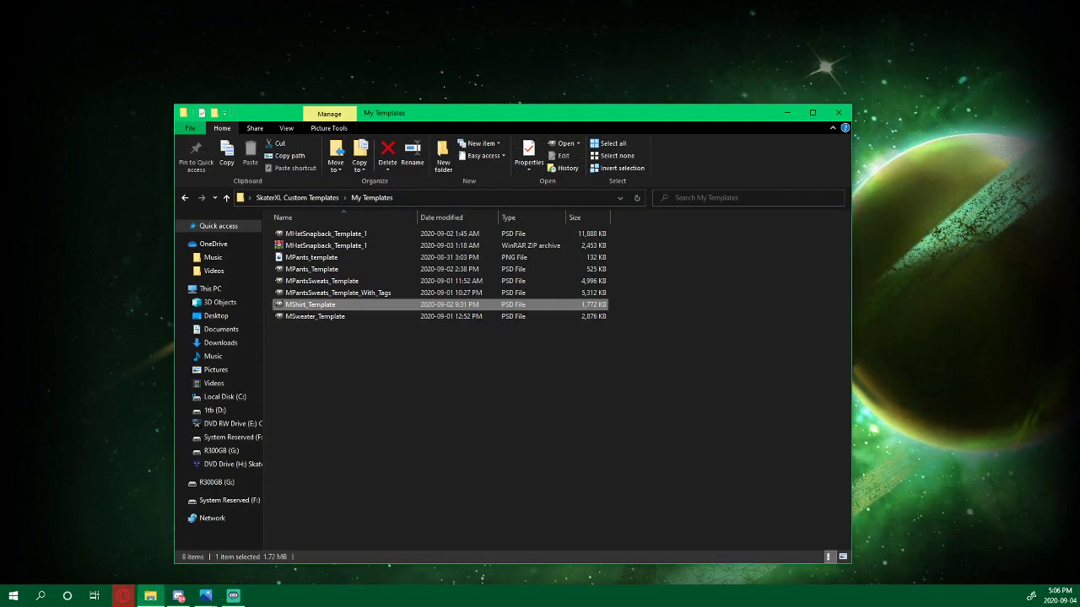
pyautogui.hotkey('alt', 'Tab')
# Minimise the My Templates window and open the exported MShirt_Nice.png from the desktop in Photos to check it
pyautogui.moveTo(91, 458); pyautogui.dragTo(441, 207)
pyautogui.click(787, 112)
pyautogui.doubleClick(441, 207)
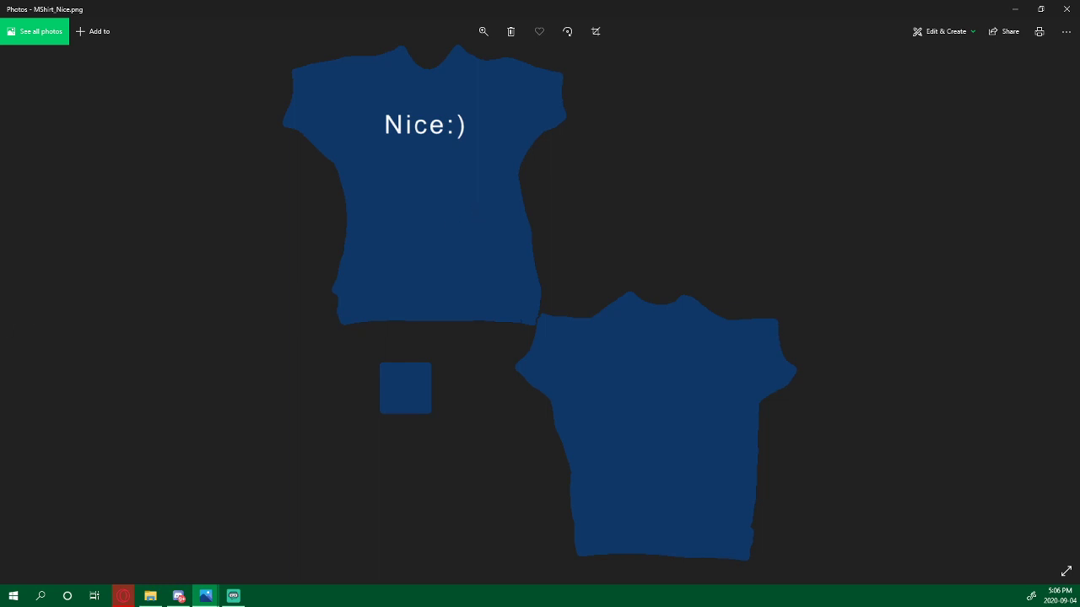
pyautogui.hotkey('alt', 'Tab')
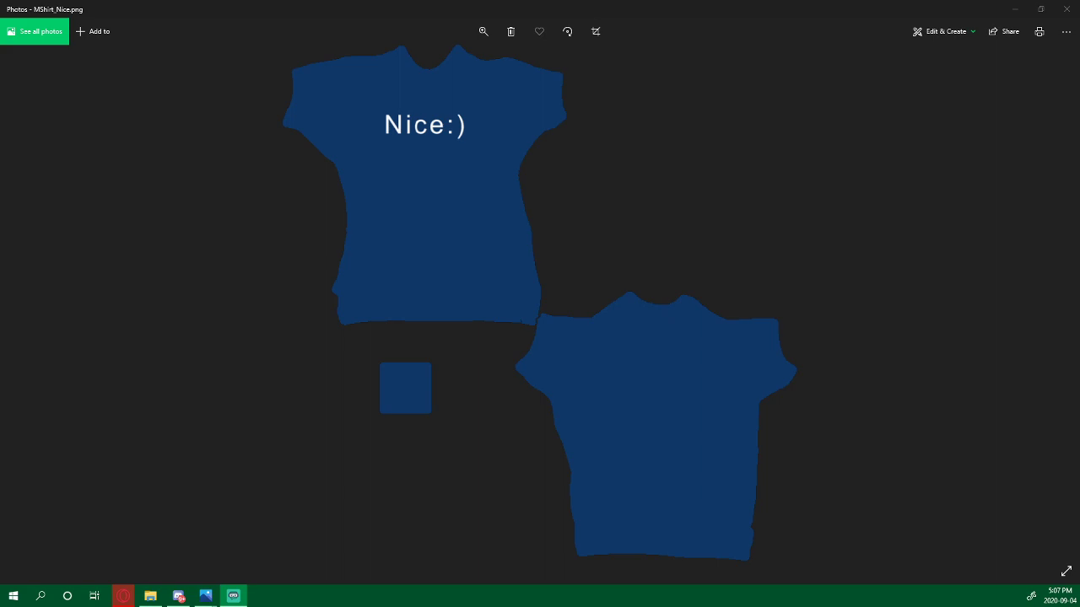